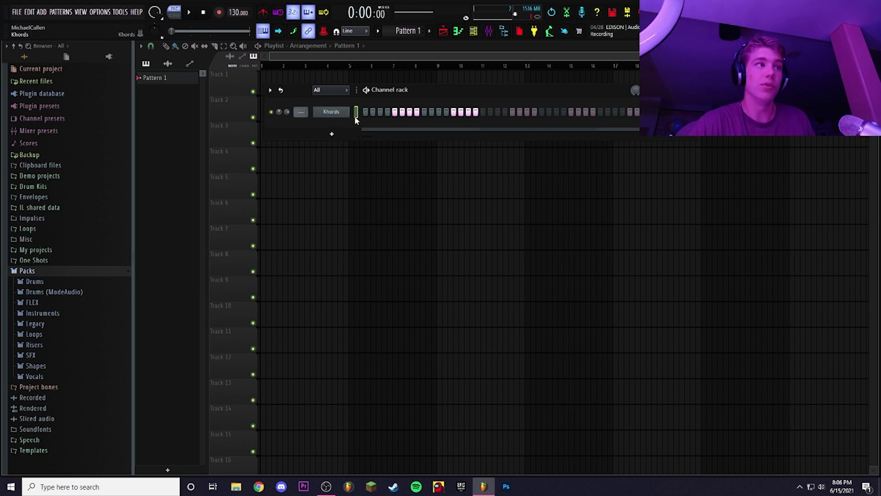
- Check the Khords instrument's settings and open its channel in the piano roll
click(338, 112)
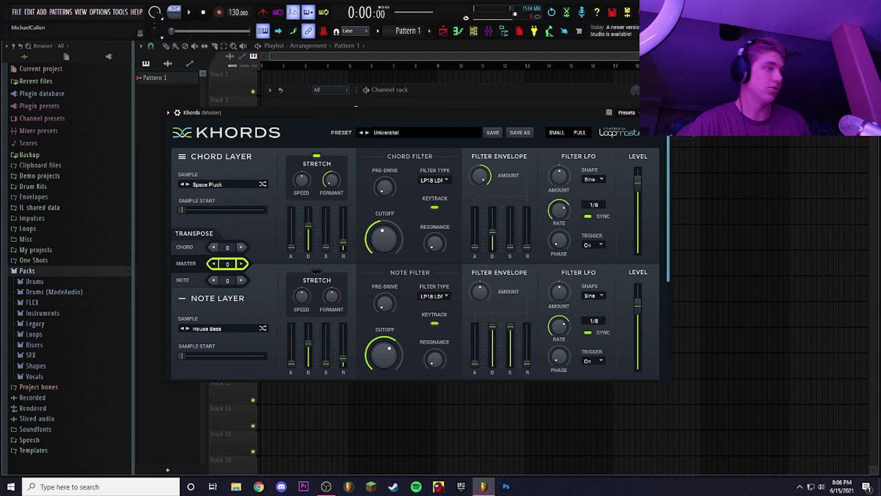
click(330, 111)
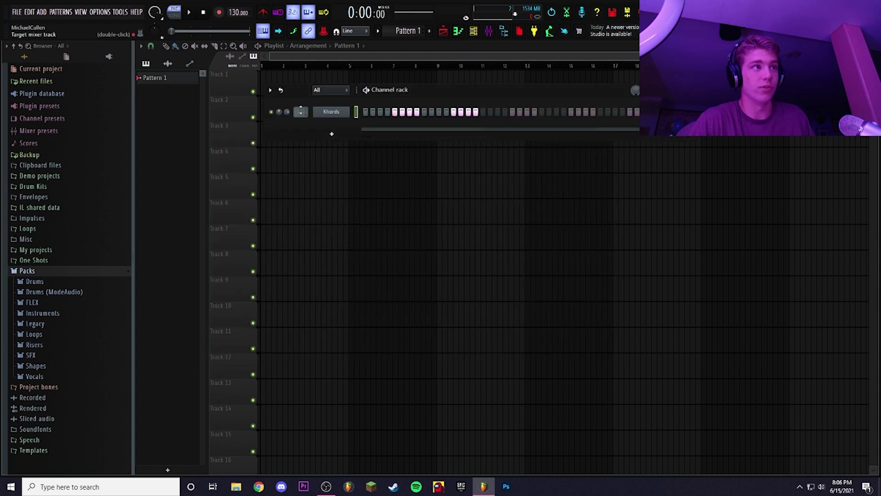
right_click(331, 111)
click(364, 115)
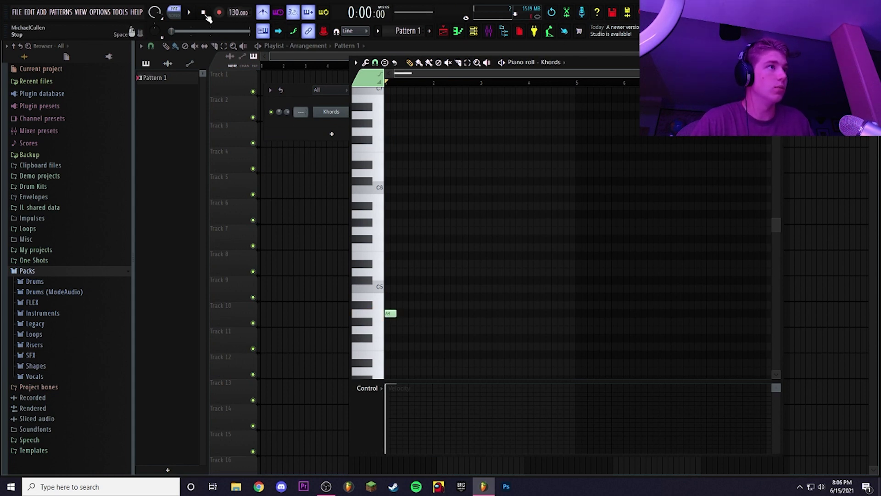
- Add three more A4 notes across bars 1 and 2 and a G4 note at the start of bar 3, checking the playback
key(space)
scroll(396, 255, down, 3)
key(space)
key(space)
scroll(418, 254, up, 2)
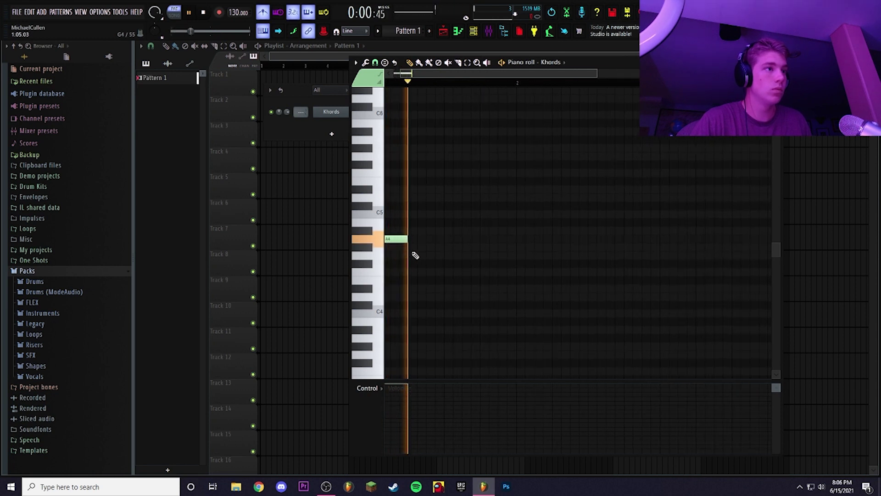
click(482, 239)
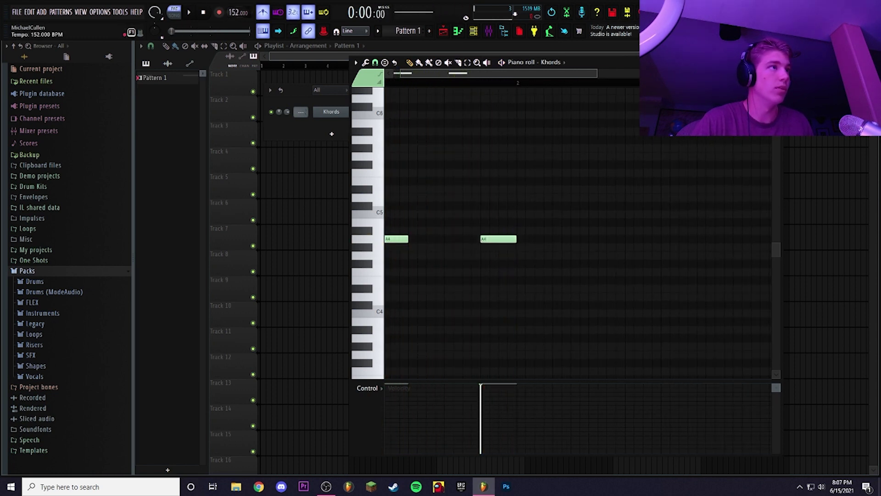
click(554, 239)
click(607, 238)
drag(662, 239, 660, 260)
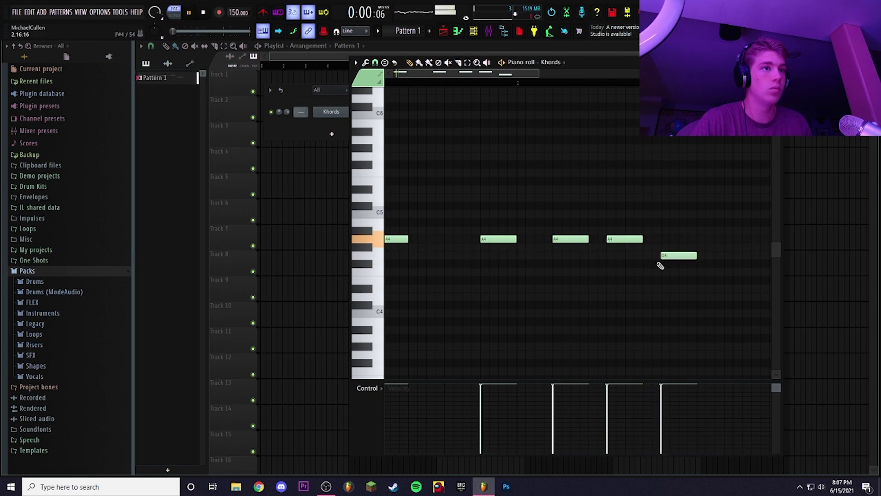
key(space)
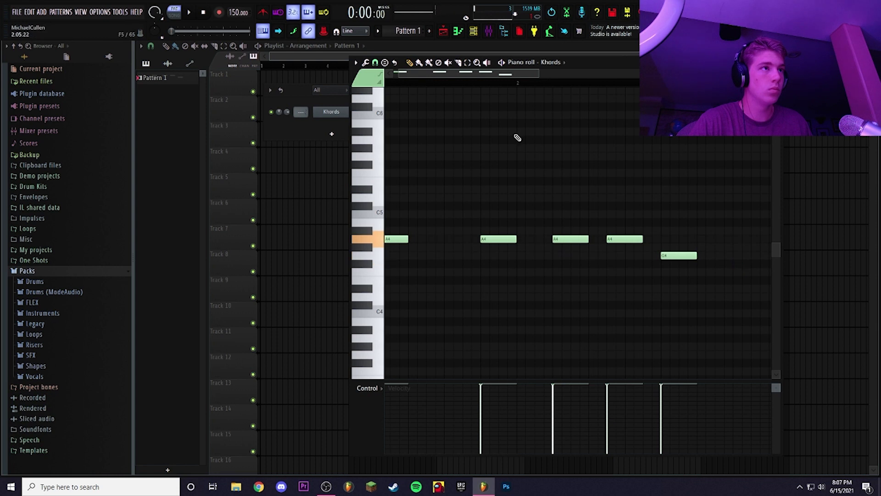
- Move the last group of four A4 notes, in bars 7 and 8, up to D5 and deselect them
drag(487, 76, 475, 76)
scroll(649, 259, down, 3)
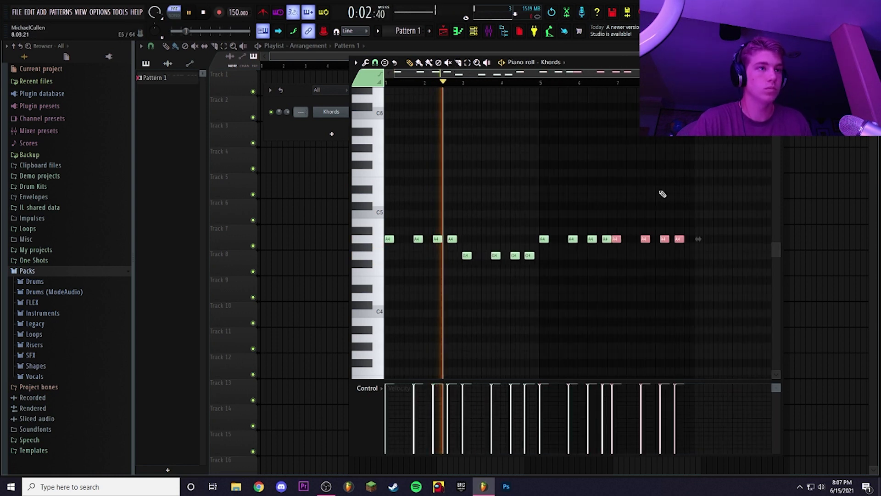
scroll(633, 220, up, 2)
drag(615, 241, 623, 192)
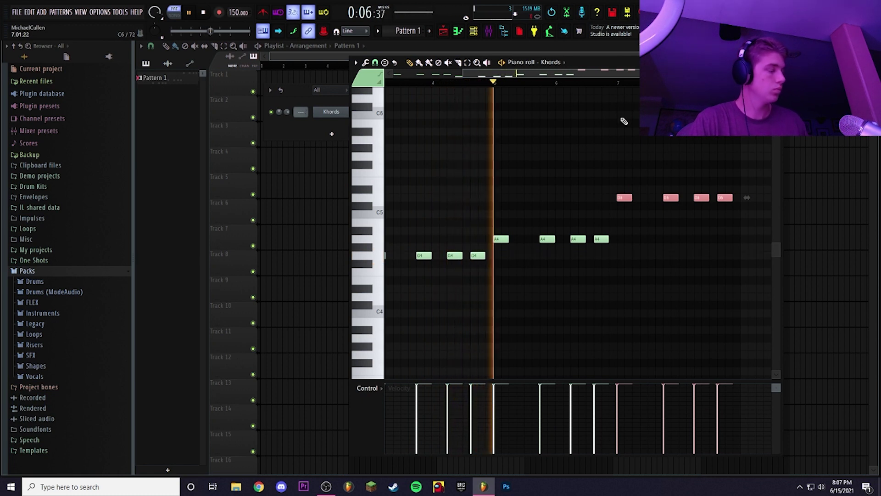
key(ctrl+d)
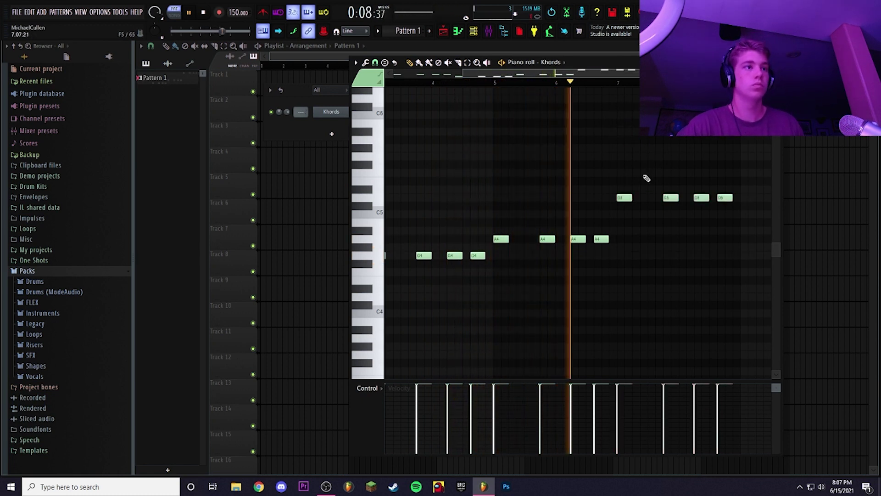
- Raise the last note of bar 8 to E5, then box-select the Khords notes
scroll(625, 209, up, 2)
scroll(629, 202, down, 3)
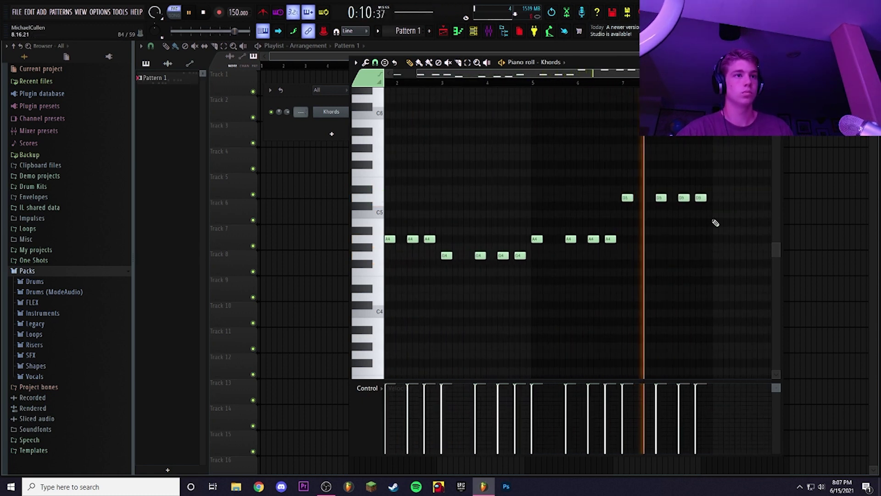
scroll(714, 222, up, 3)
key(space)
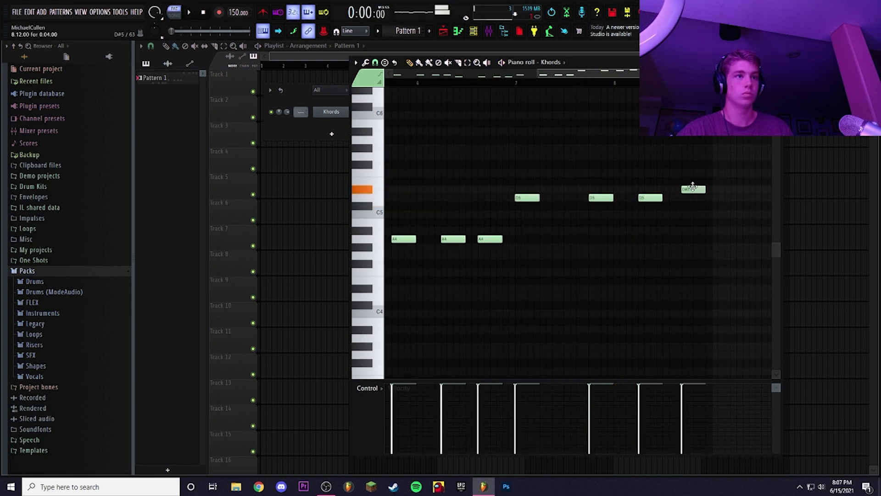
scroll(671, 200, down, 3)
drag(672, 161, 385, 313)
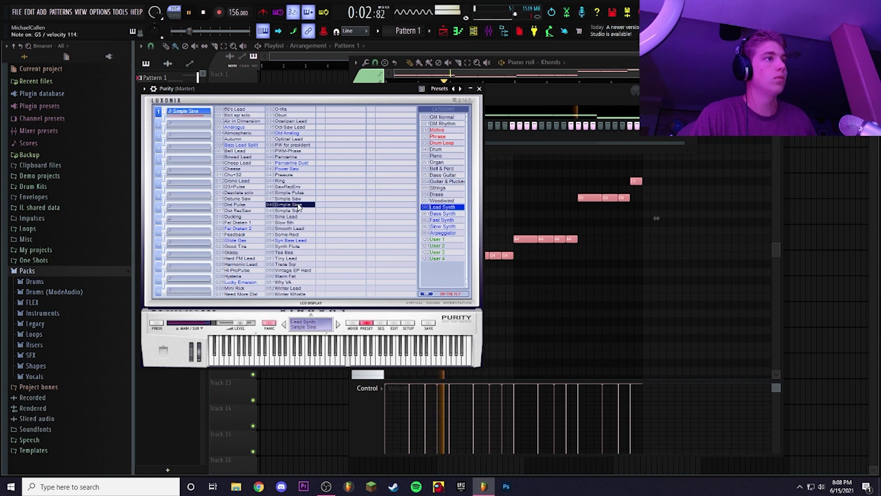
- Close the Purity synth with its Simple Sine preset and open the Purity channel in the piano roll
click(478, 89)
right_click(345, 125)
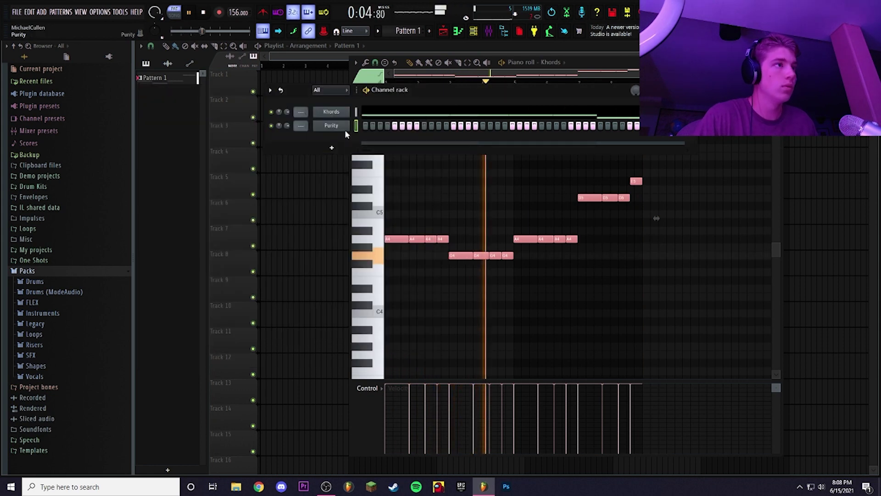
click(367, 126)
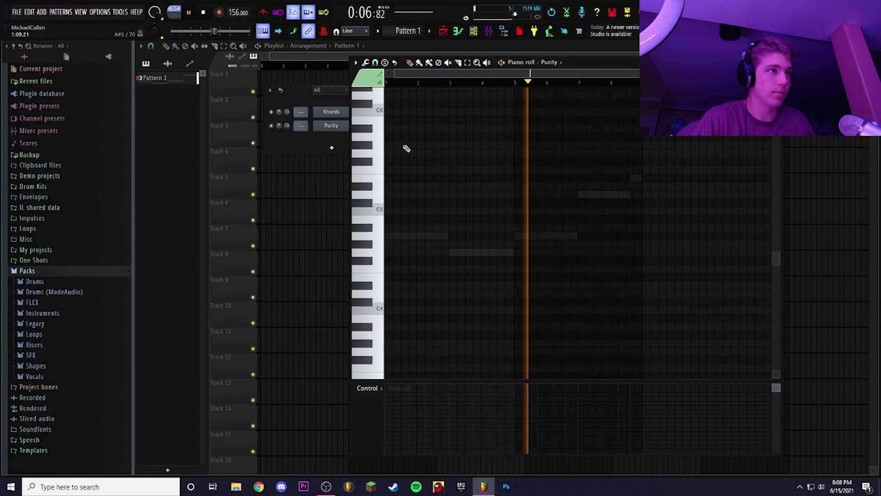
- Select the Purity melody notes in bars 1 and 2 and adjust the length of the A5 note
key(ctrl+v)
key(space)
drag(597, 120, 425, 193)
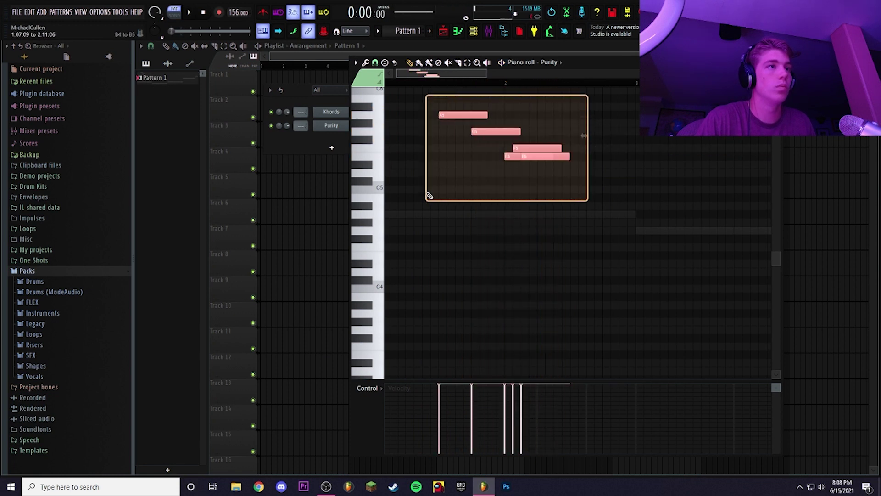
drag(487, 114, 478, 117)
click(540, 109)
right_click(541, 110)
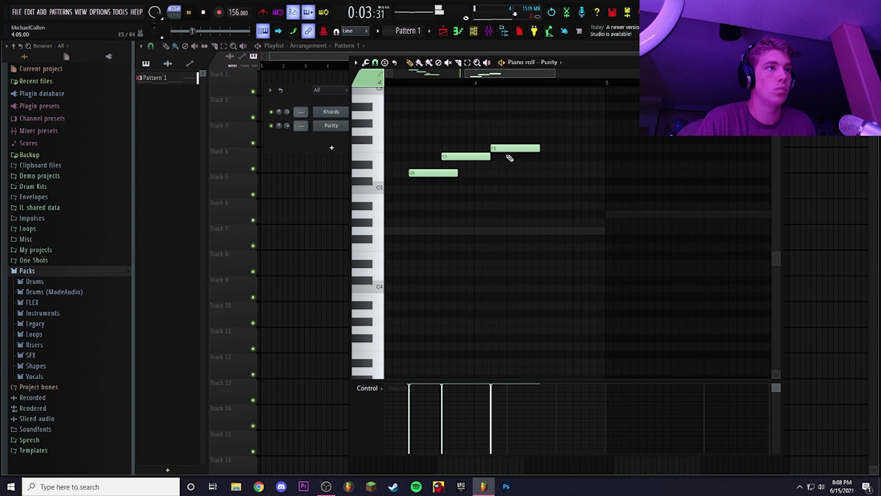
- Play back the rising D5, E5, F5 melody and add a G5 note halfway through bar 4
scroll(477, 171, down, 3)
key(space)
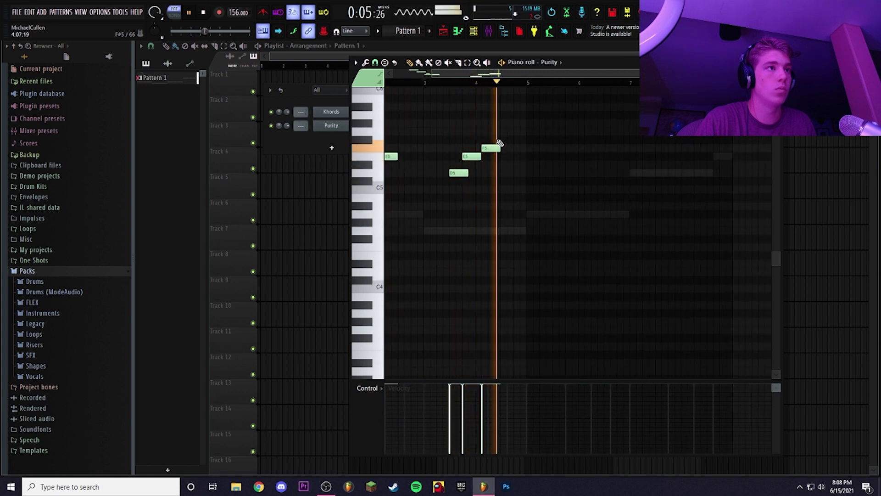
scroll(499, 145, up, 2)
key(space)
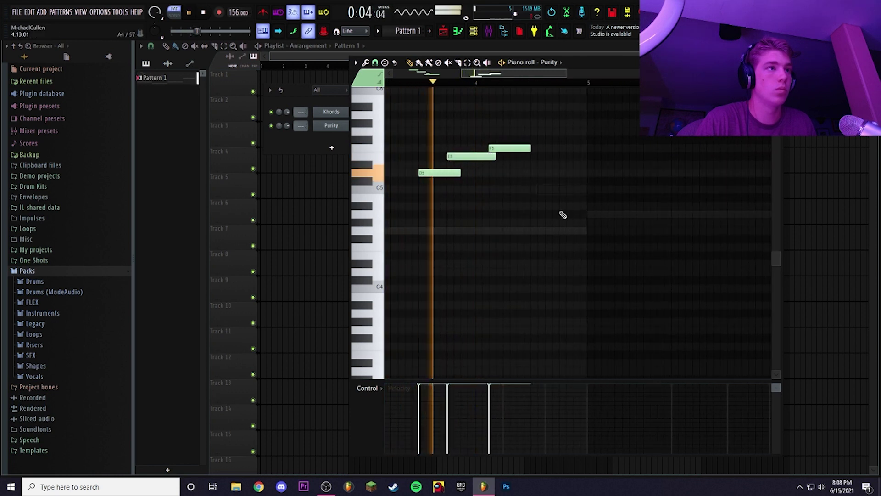
key(space)
click(533, 139)
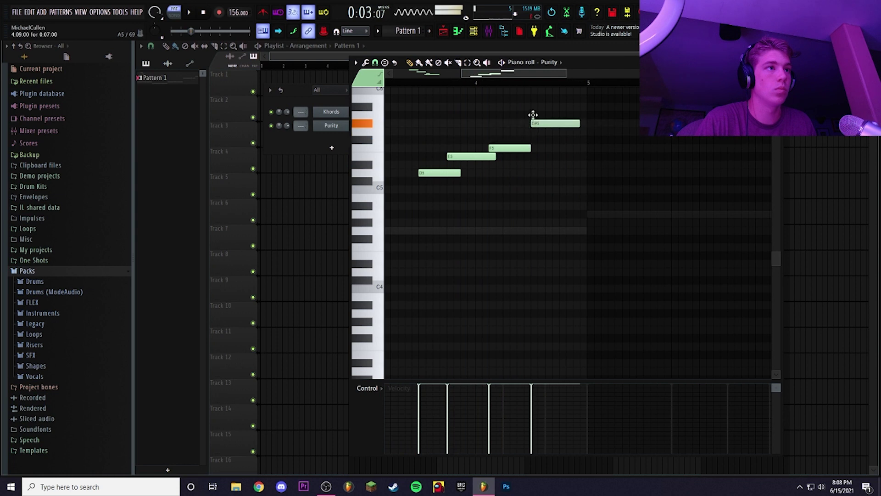
drag(544, 117, 545, 132)
scroll(547, 158, down, 4)
scroll(514, 183, up, 3)
scroll(508, 185, up, 2)
key(space)
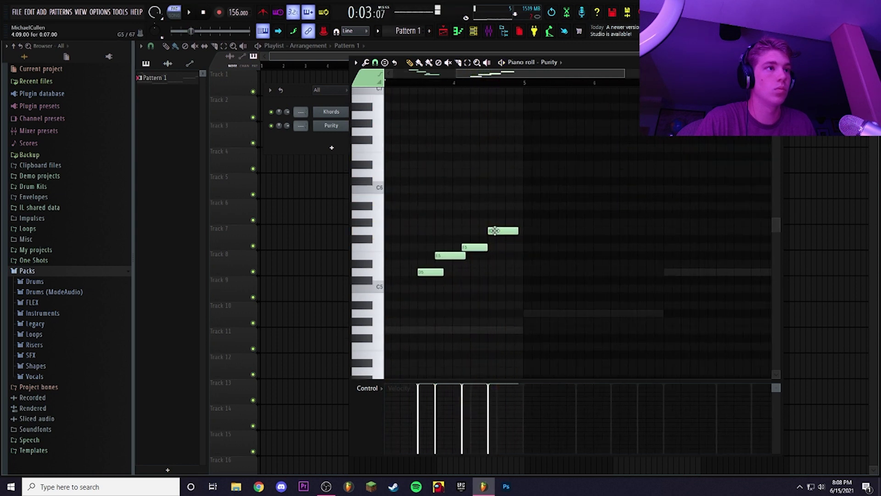
- Lengthen the F5 before the G5 and add a closing F5 on the last beat of bar 4, trimmed to the bar's end
drag(489, 247, 499, 247)
scroll(505, 247, up, 2)
click(515, 247)
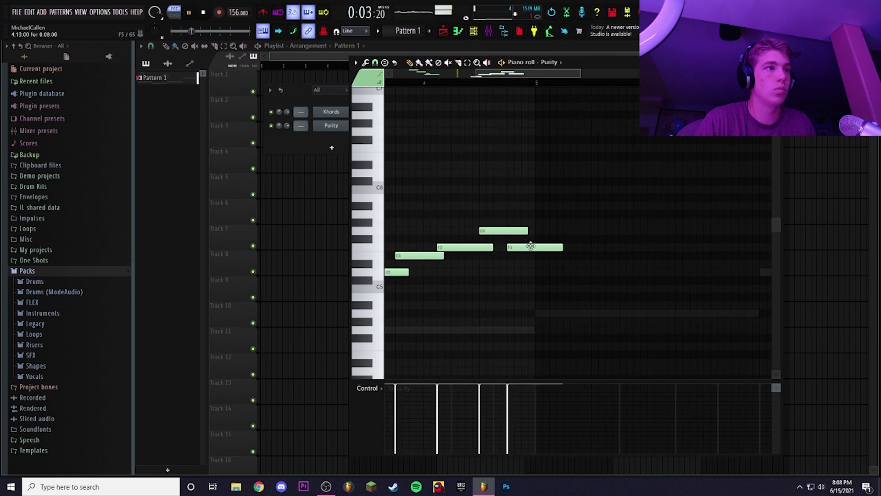
drag(562, 247, 532, 248)
scroll(533, 248, down, 2)
key(space)
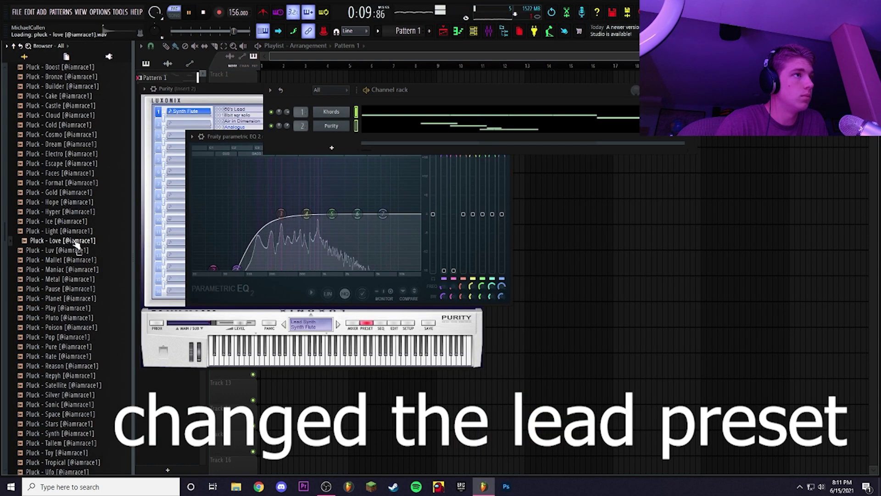
- Load the Pluck - Love one-shot as a new channel below Purity and open its piano roll
drag(62, 240, 338, 140)
right_click(339, 140)
click(369, 139)
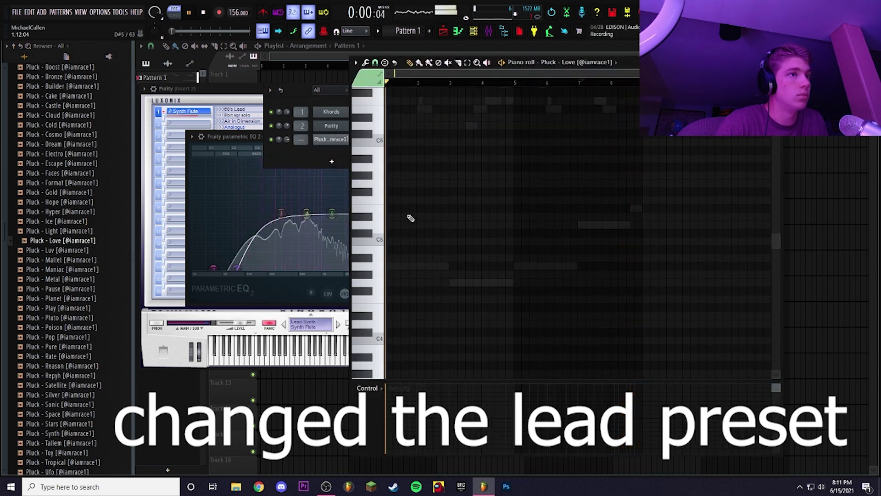
- Place a staggered ascending run of A4, C5, D5 and E5 at the start of bar 1 and play it back
click(390, 265)
scroll(380, 269, up, 2)
click(397, 241)
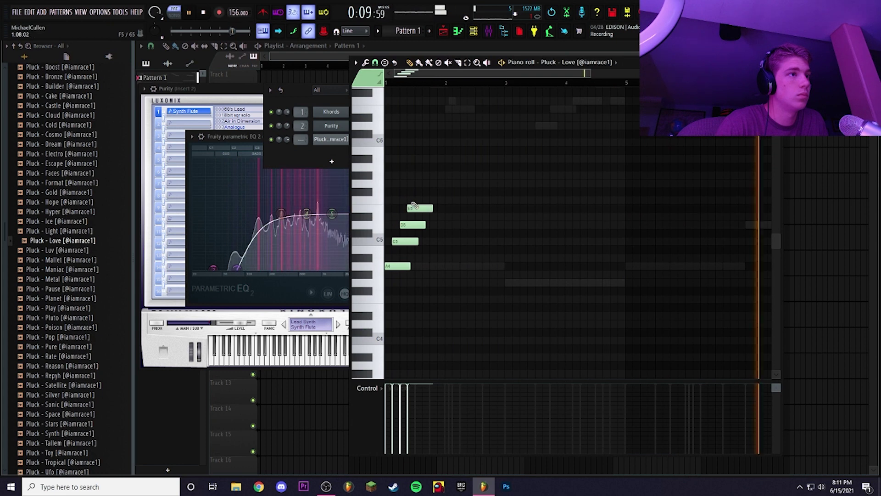
key(space)
scroll(382, 197, up, 3)
scroll(413, 211, down, 3)
key(space)
- Repeat the staggered A4, C5, D5, E5 run starting on the last beat of bar 1
click(426, 266)
key(space)
click(442, 225)
click(448, 208)
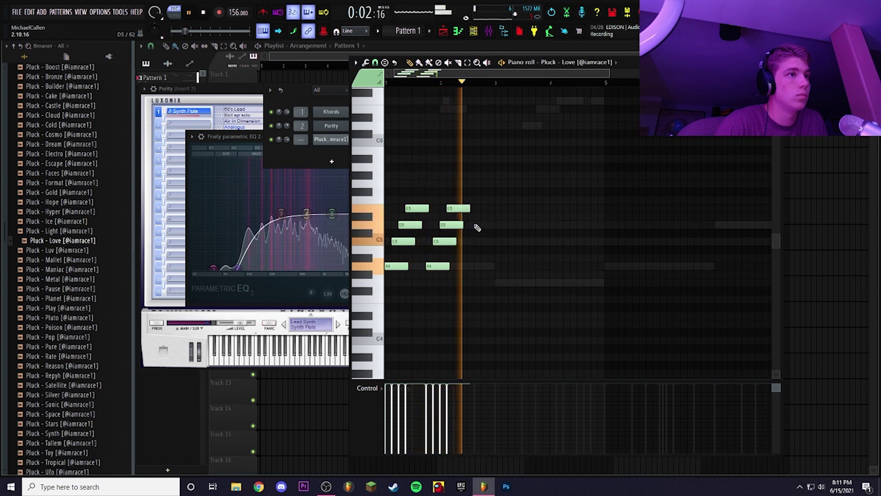
- Place a staggered ascending run of G4, A4, C5 and D5 at the start of bar 3
click(497, 282)
click(503, 266)
key(space)
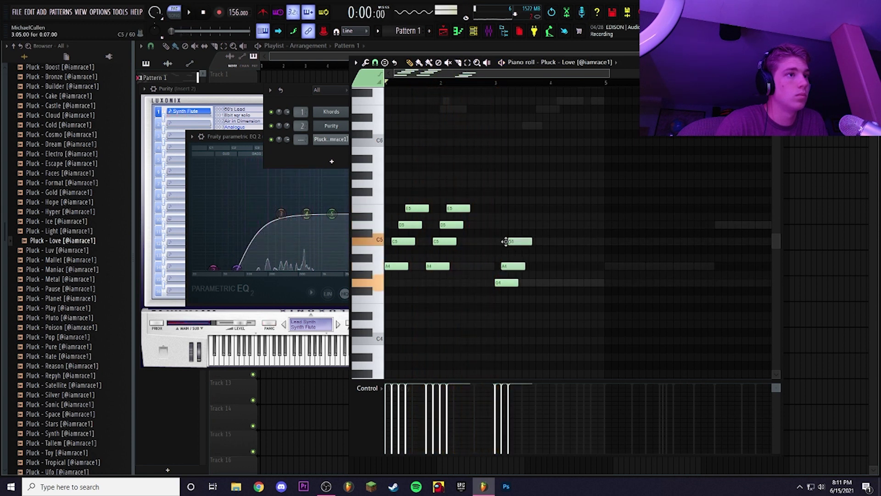
drag(512, 231, 519, 231)
key(space)
- Remove the trial note above the bar 3 run and copy the G4, A4, C5, D5 run to bar 4
click(544, 191)
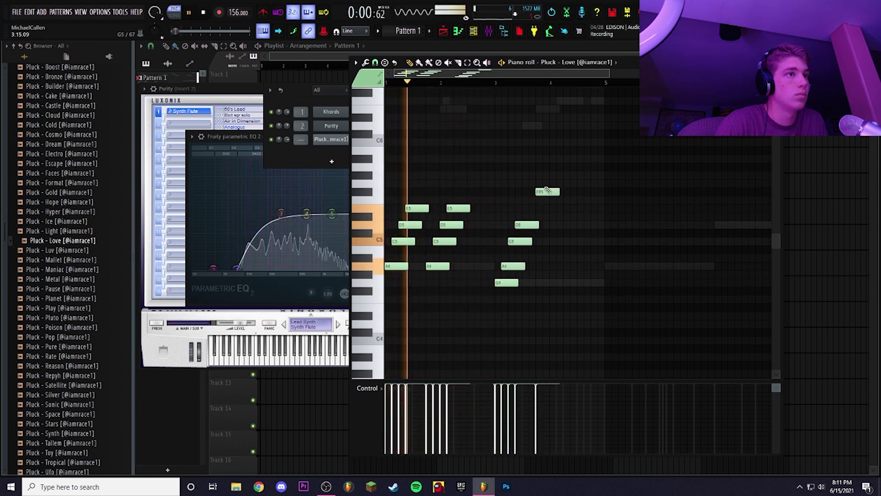
right_click(544, 191)
drag(558, 179, 563, 282)
scroll(563, 283, down, 1)
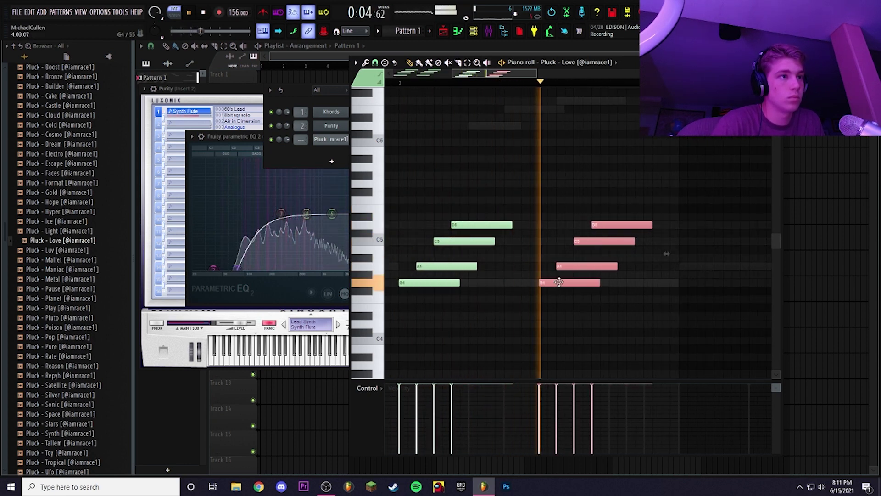
- Try extra notes after the copied run at the end of bar 4
key(space)
click(569, 256)
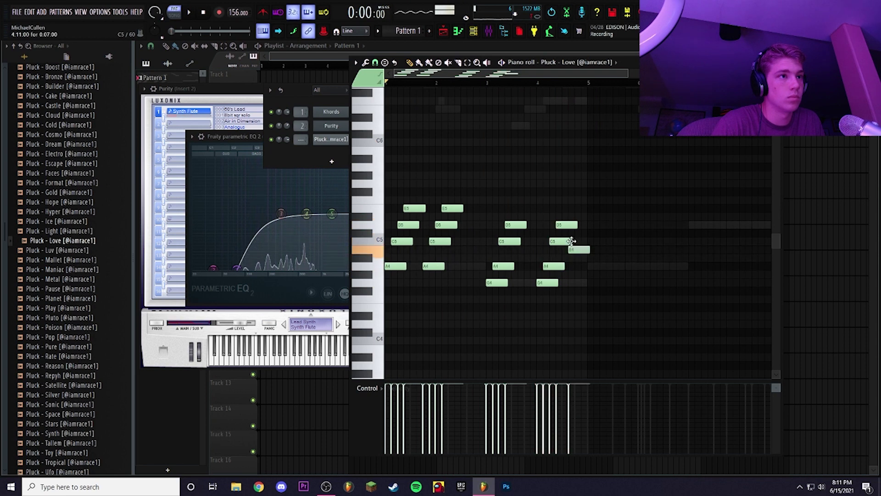
key(space)
drag(571, 241, 563, 306)
click(596, 291)
right_click(599, 292)
scroll(603, 300, down, 1)
scroll(485, 291, up, 3)
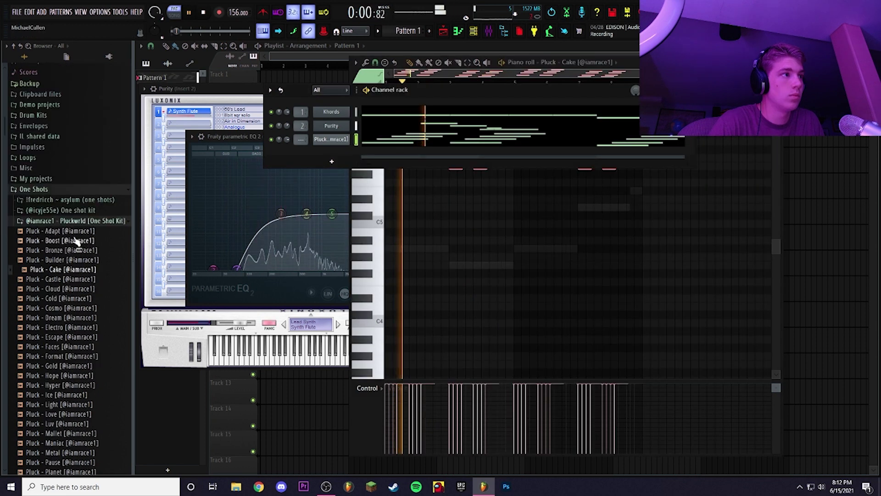
- Replace the pluck channel's sample with the Pluck - Boost one-shot and audition it with the beat
key(space)
drag(74, 241, 337, 141)
key(space)
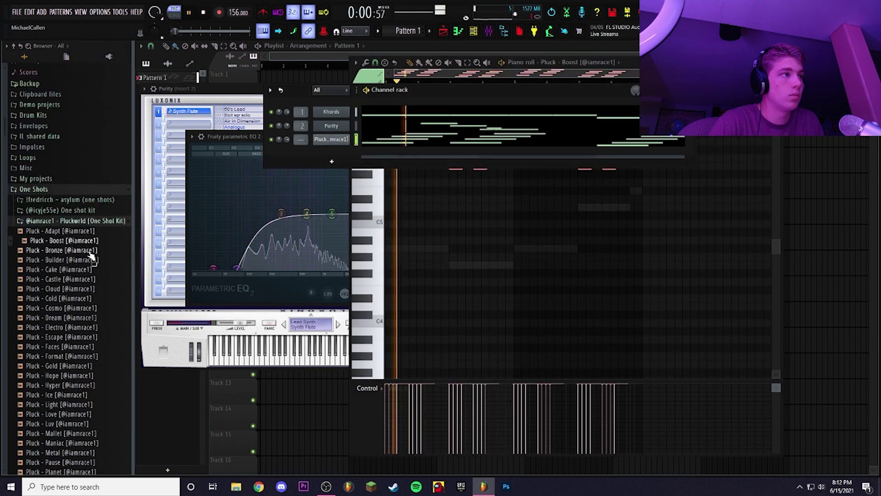
- Select all notes in the pluck channel's piano roll and transpose them down one octave, checking the playback
right_click(350, 138)
click(367, 139)
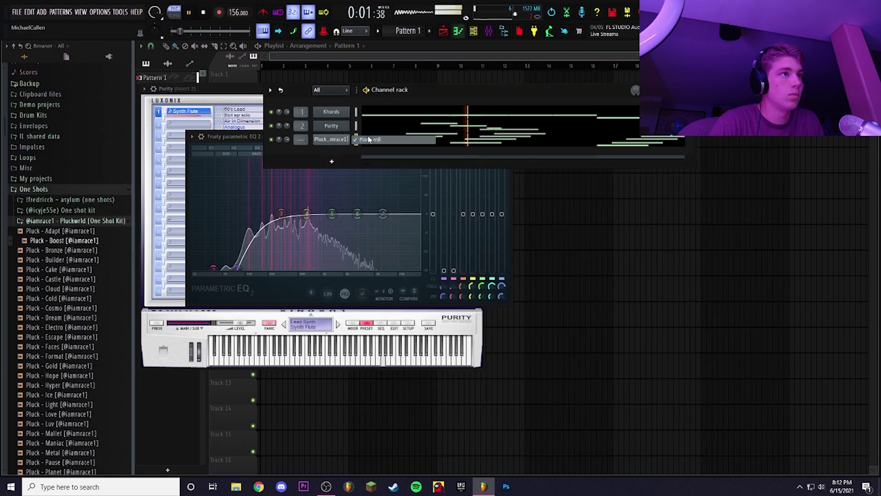
right_click(350, 137)
click(363, 139)
key(ctrl+a)
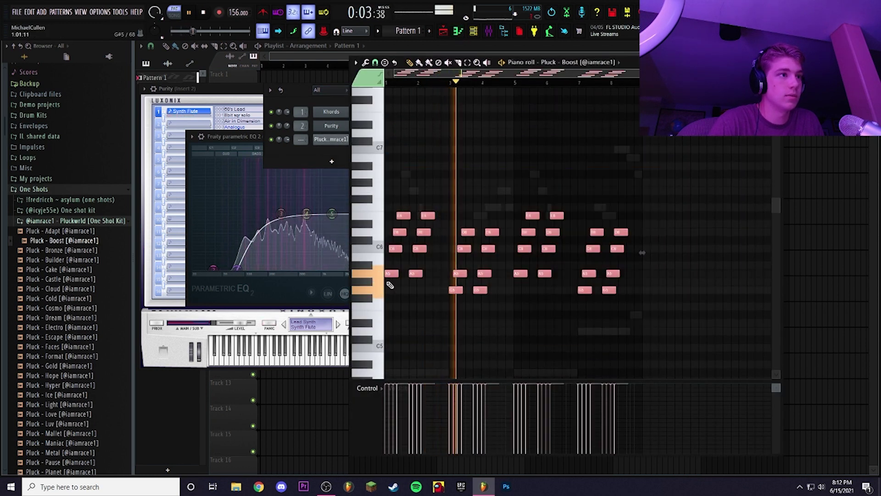
key(ctrl+Down)
scroll(393, 321, down, 2)
scroll(404, 317, up, 1)
key(space)
key(space)
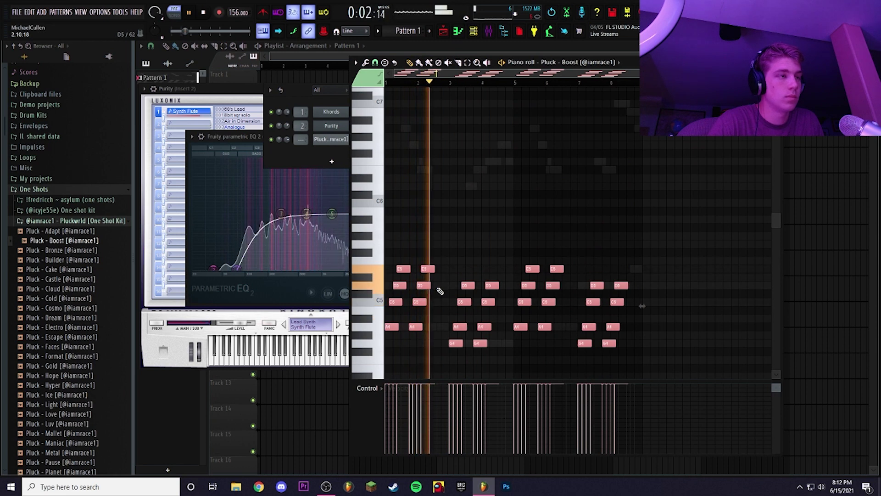
- Duplicate all the pluck notes and transpose the copy up one octave
key(space)
key(ctrl+c)
key(ctrl+v)
key(ctrl+Up)
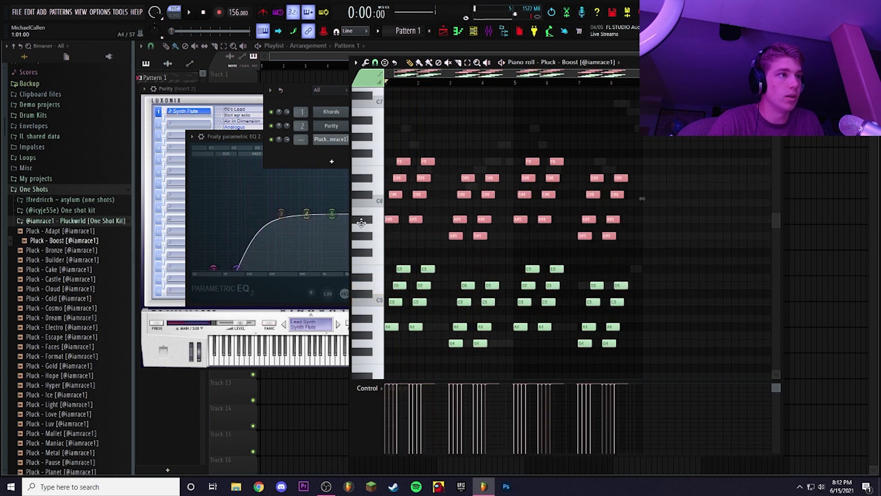
- Lower the velocity of the original lower-octave pluck notes and play the layered pluck back
drag(706, 255, 385, 378)
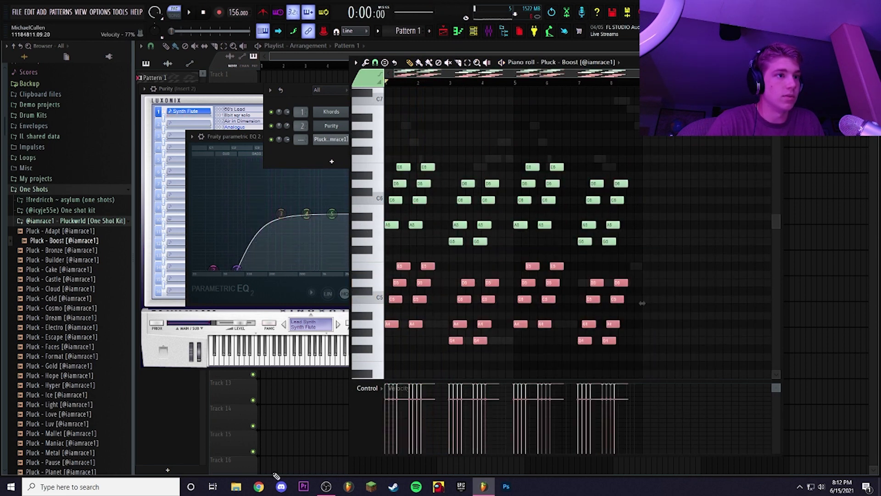
key(space)
ctrl+click(699, 282)
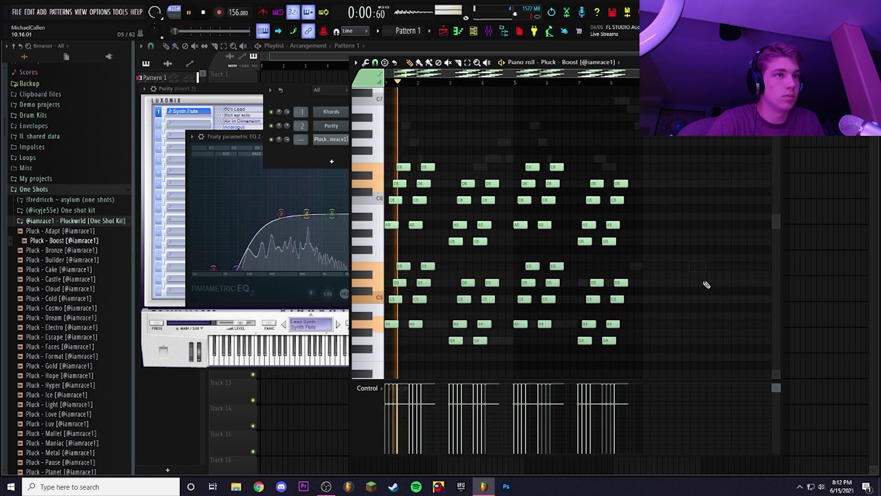
- Route the Pluck - Boost channel to mixer insert 3
click(334, 142)
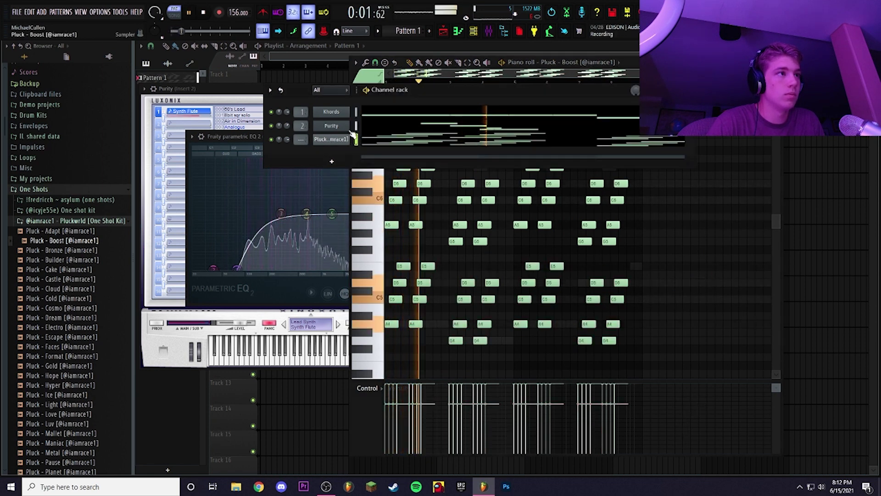
click(488, 31)
right_click(318, 268)
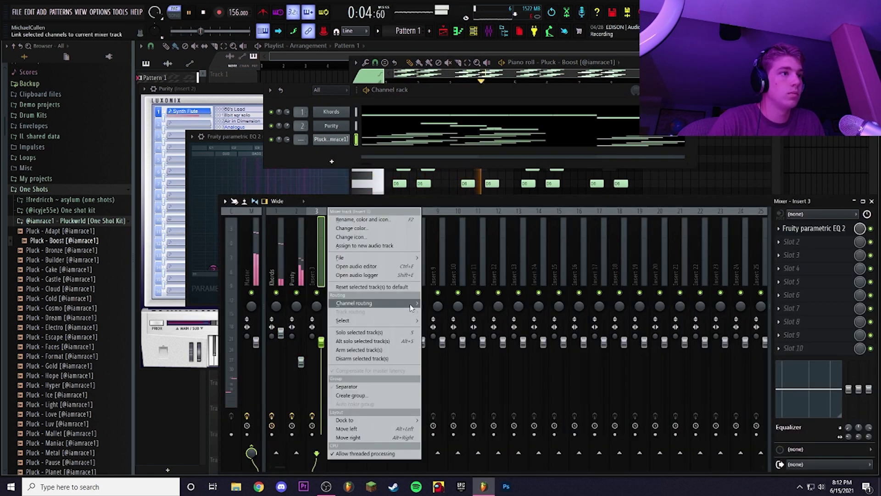
mouse_move(358, 304)
click(459, 303)
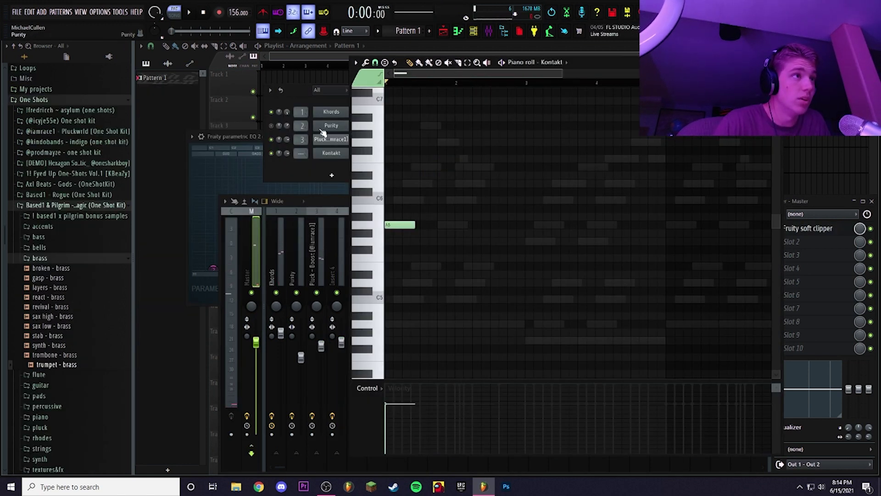
- Try an A5 at bar 2, a G5 midway through it and an E5 at bar 3 in the Kontakt part
click(277, 130)
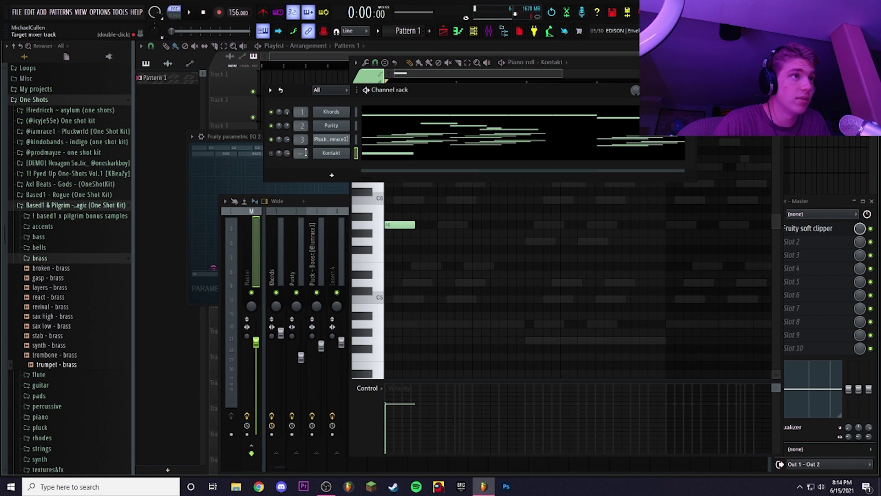
click(458, 225)
key(space)
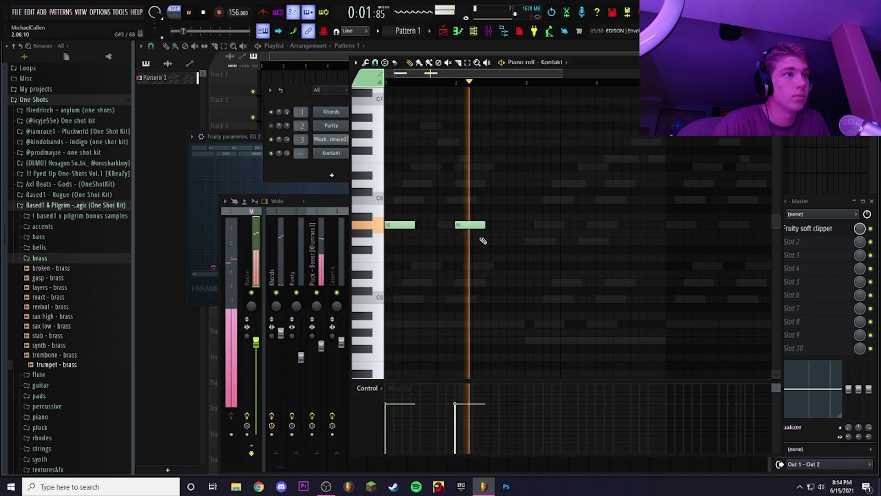
click(498, 241)
key(space)
click(535, 267)
right_click(537, 339)
key(space)
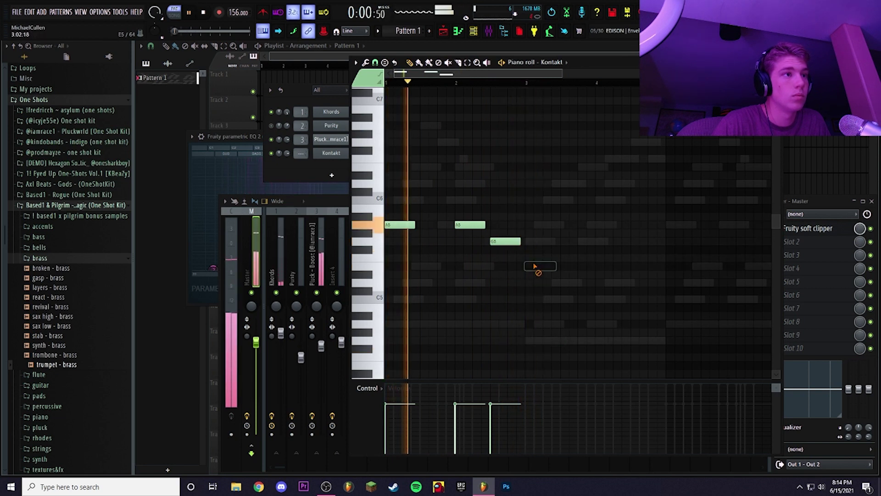
right_click(536, 266)
key(space)
- Place D6, C6, E6 and G6 in sequence from the start of bar 2 in the Kontakt part
scroll(511, 259, up, 2)
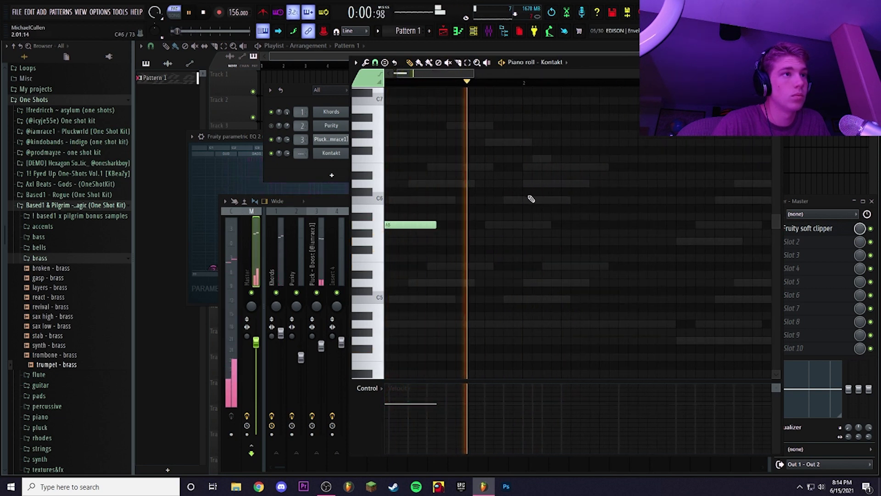
click(526, 183)
click(552, 192)
key(space)
drag(554, 199, 564, 207)
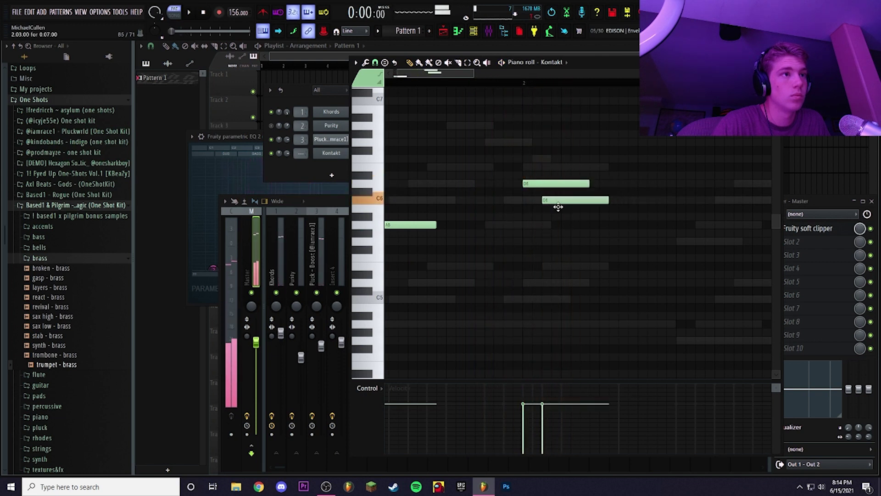
key(space)
click(590, 142)
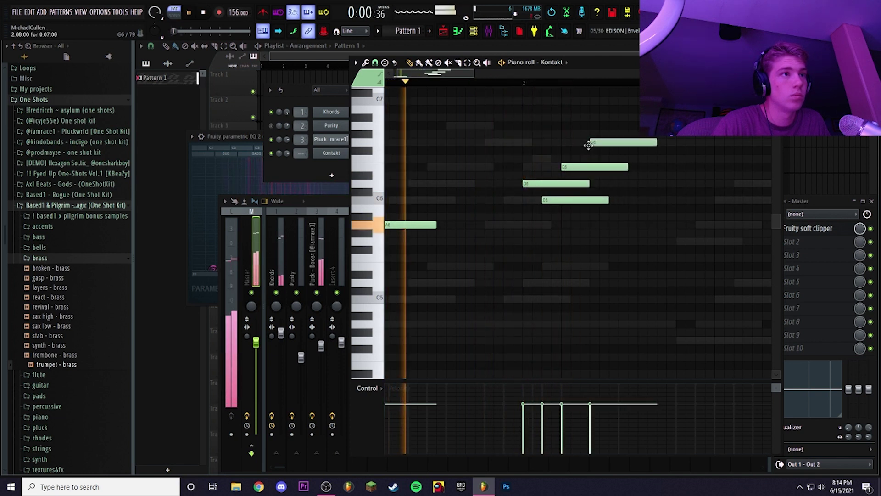
- Delete the G6 in bar 2, shorten D6 and C6 to two steps each and E6 to four steps
right_click(597, 142)
ctrl+drag(646, 146, 544, 223)
drag(587, 183, 544, 190)
click(591, 216)
right_click(591, 217)
drag(585, 167, 601, 167)
- Try a four-step note at the start of bar 3, auditioning G5 and neighbouring pitches against the beat
scroll(621, 203, down, 2)
click(582, 242)
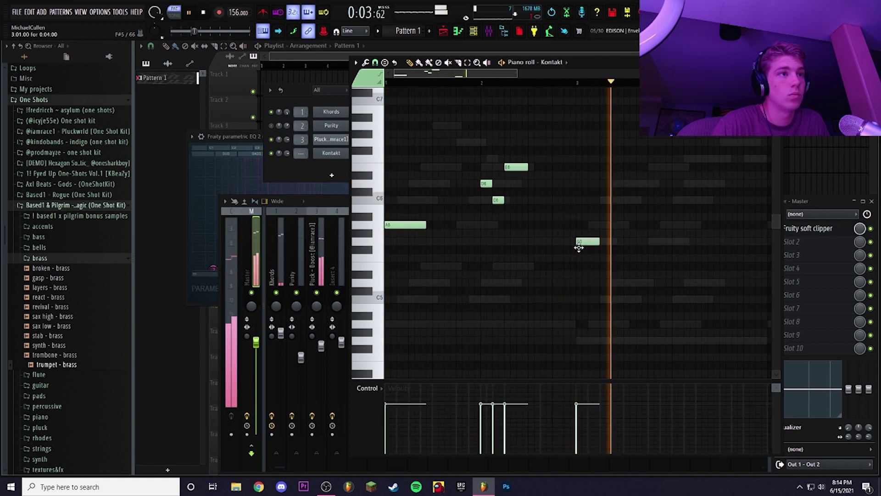
key(space)
drag(581, 246, 580, 364)
right_click(591, 340)
key(space)
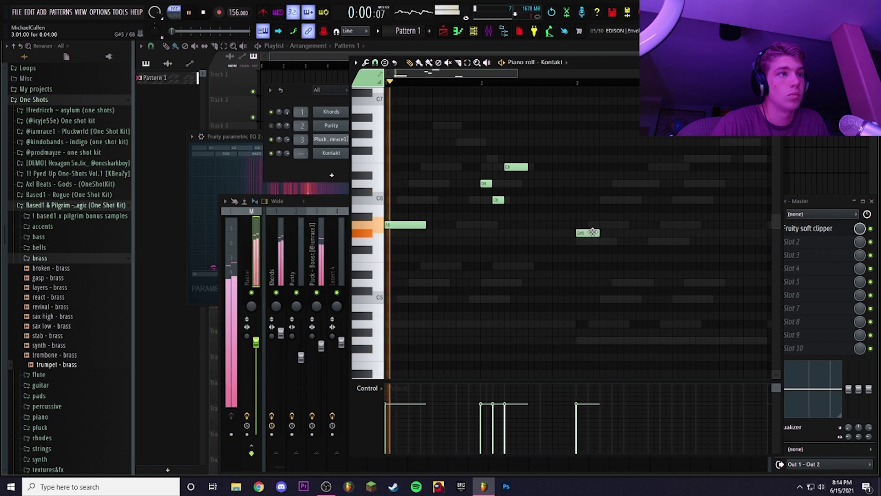
- Place a Kontakt run of E6, F6, G6, A6, G6, F6, D6 from the start of bar 4 and play it
scroll(553, 224, down, 2)
scroll(553, 223, up, 4)
scroll(612, 211, down, 4)
scroll(609, 211, up, 2)
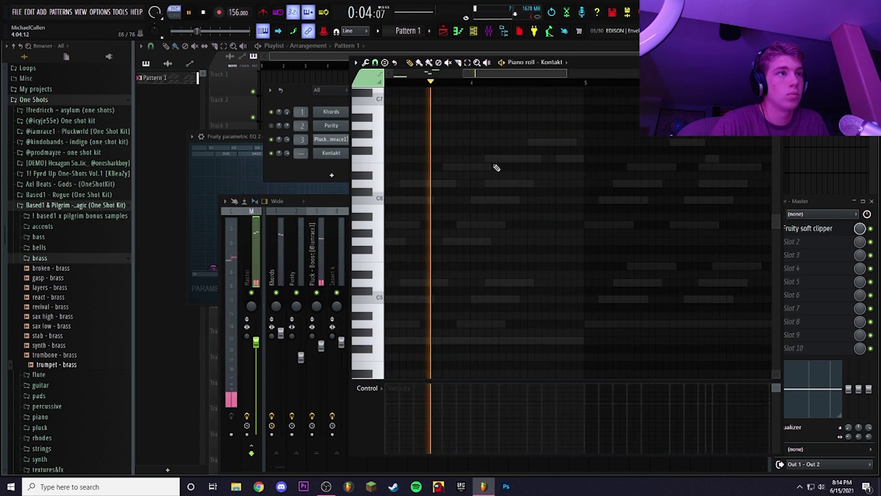
click(494, 159)
key(space)
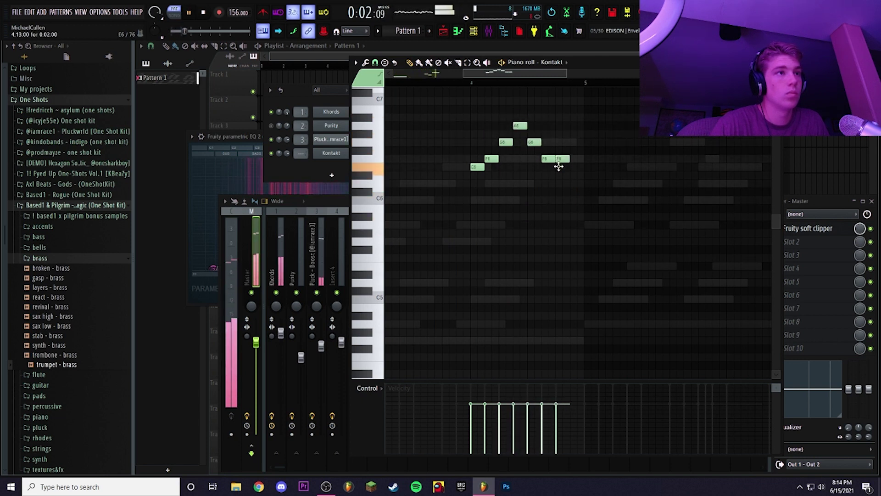
ctrl+scroll(558, 187, down, 4)
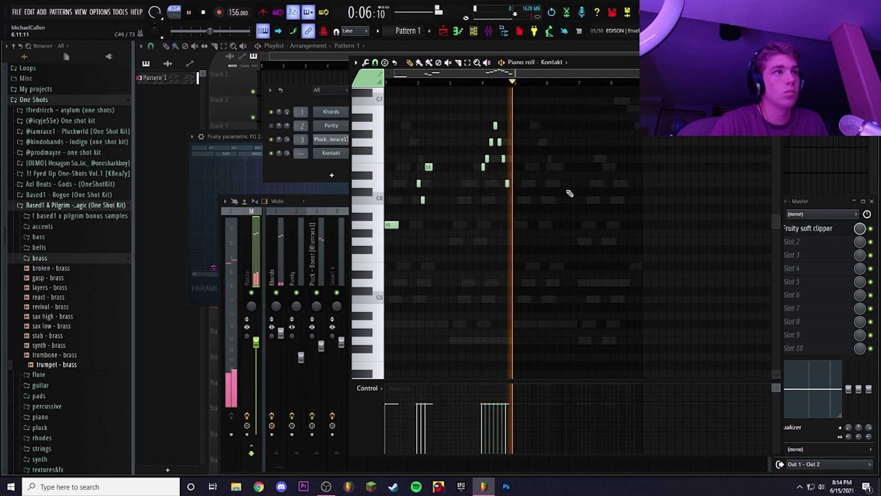
ctrl+scroll(468, 162, up, 4)
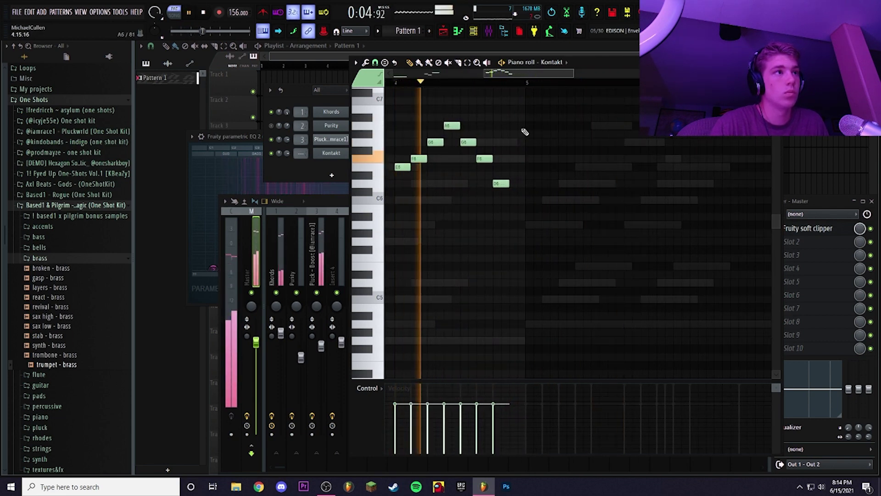
key(space)
key(space)
ctrl+scroll(515, 164, down, 4)
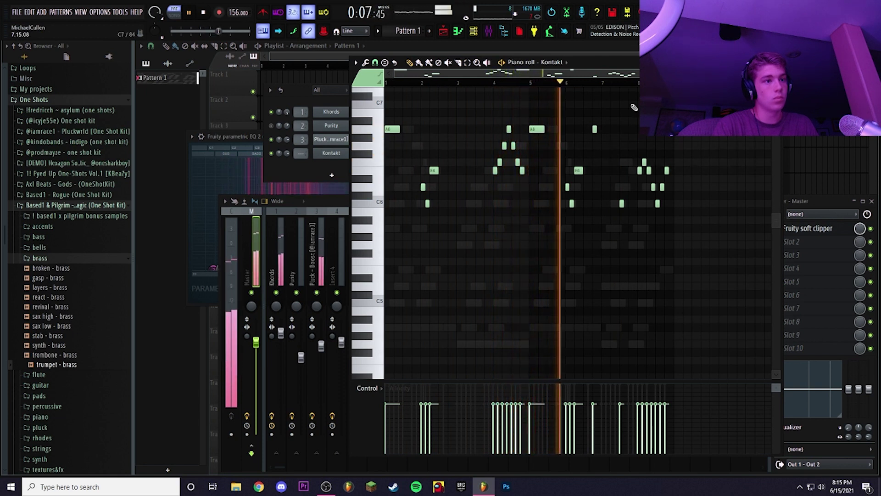
- Move the long A6 note at the start of bar 5 down one octave to A5 and listen to the melody
drag(537, 129, 536, 228)
click(596, 251)
right_click(597, 253)
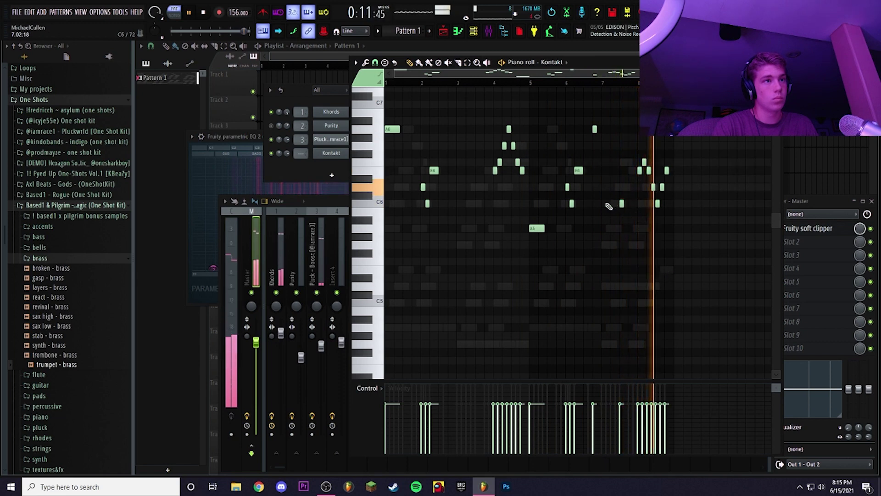
key(space)
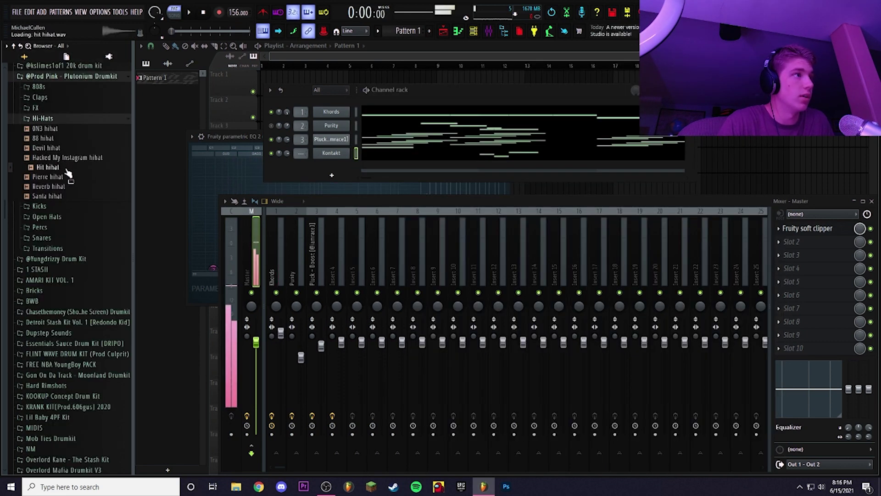
- Add the Pierre hihat sample as a new channel and fill it every 2 steps
drag(303, 174, 305, 177)
right_click(327, 168)
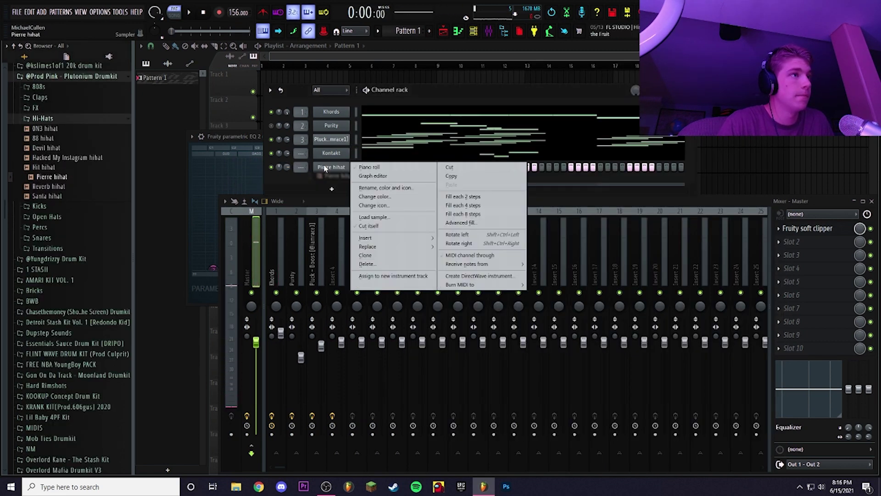
click(485, 198)
- Check the Pierre hihat channel's sampler settings while the beat plays
right_click(344, 169)
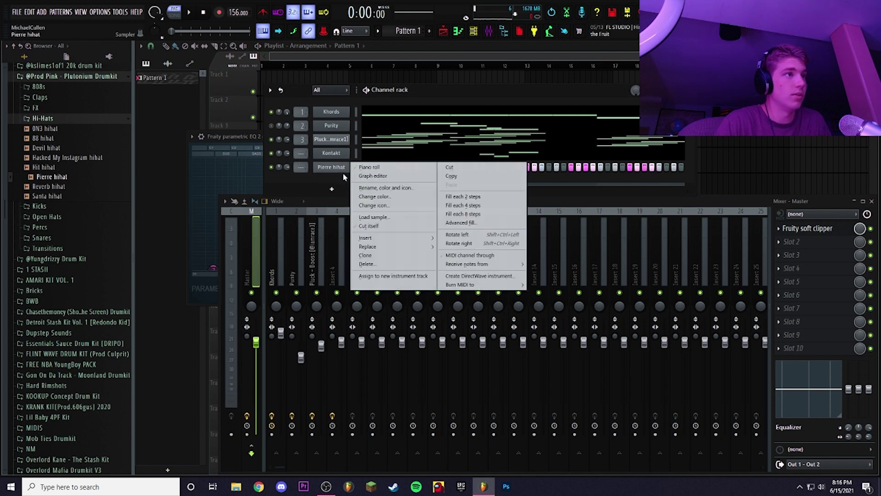
click(332, 169)
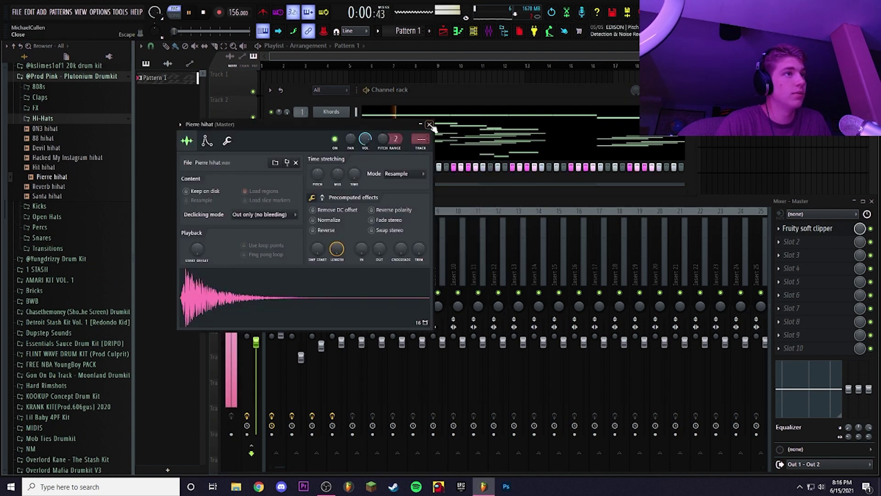
click(429, 125)
click(330, 168)
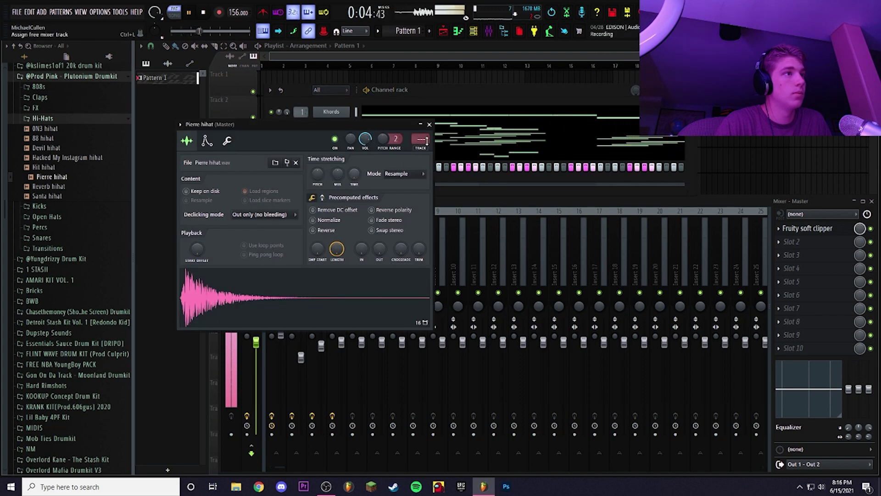
click(429, 125)
- Add the Pierre Clap sample from the Claps folder as a new channel and open its piano roll
click(39, 96)
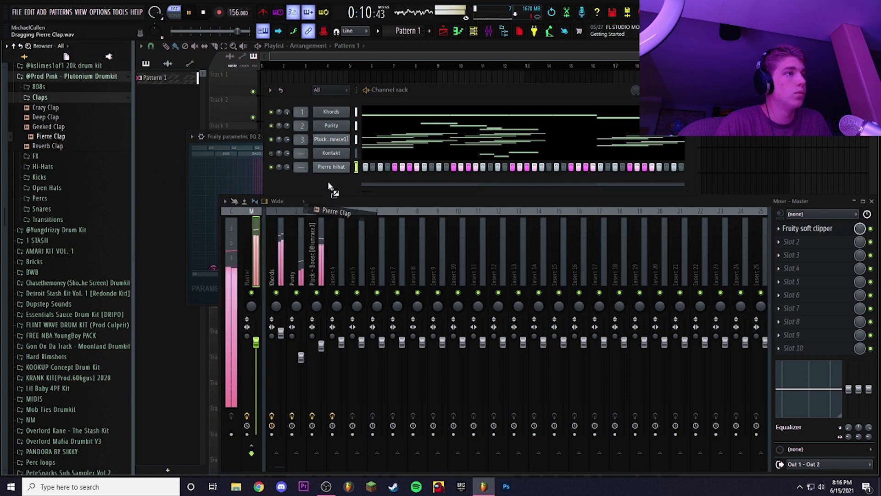
drag(328, 184, 335, 180)
right_click(347, 177)
click(367, 188)
right_click(347, 177)
click(367, 181)
- Place C5 claps on beat 3 of all eight bars, with an extra clap on beat 4 of bar 2
drag(428, 269, 445, 304)
click(473, 302)
click(499, 302)
drag(499, 302, 507, 303)
click(540, 303)
click(575, 303)
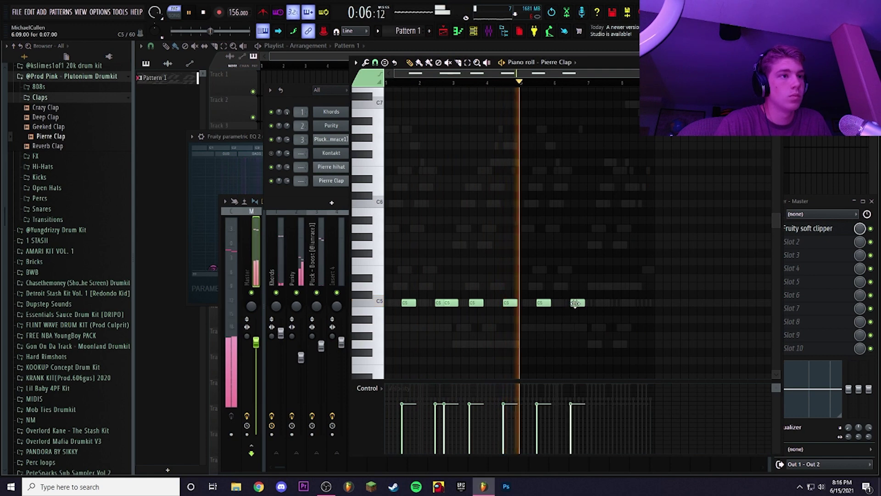
scroll(576, 306, up, 3)
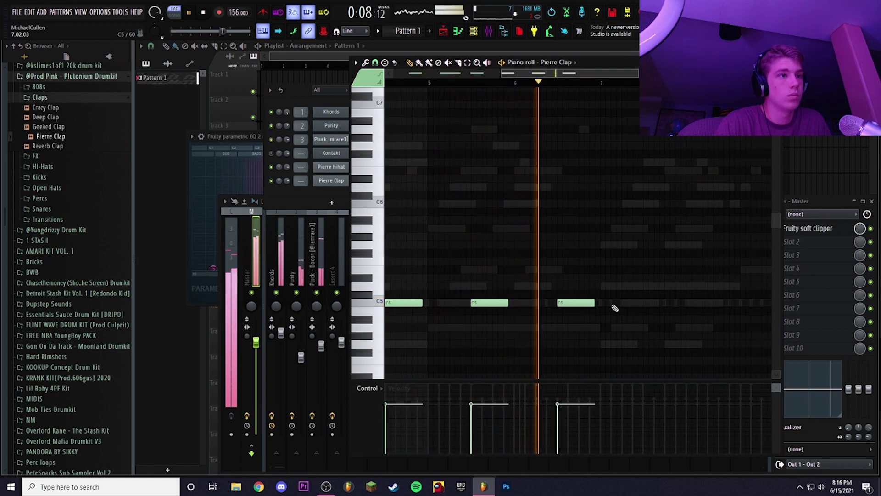
click(644, 303)
scroll(638, 307, down, 3)
click(655, 303)
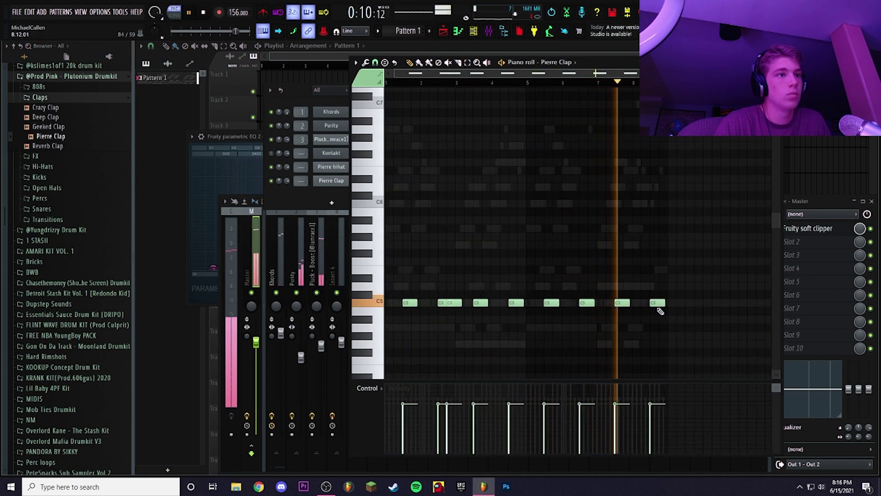
click(662, 302)
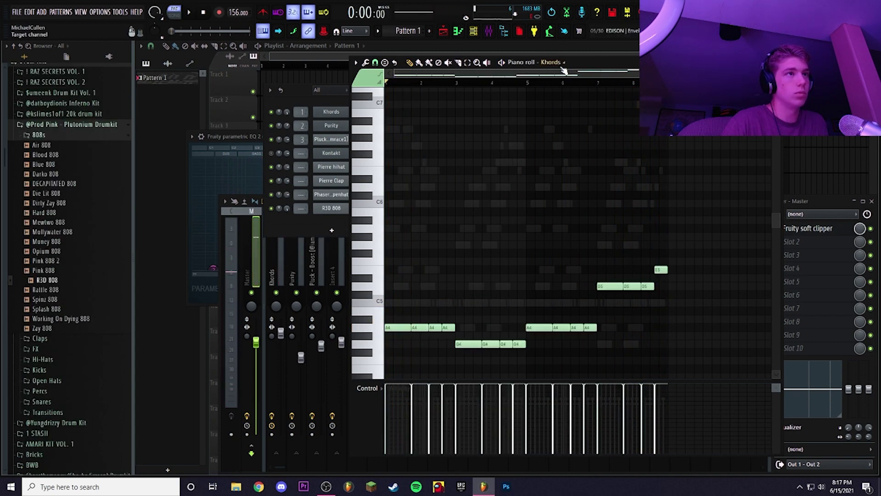
- Switch the piano roll to the R3D 808 channel and place A5 notes on steps 1, 7 and 13 of bar 1
click(564, 65)
click(569, 141)
key(space)
scroll(401, 335, up, 2)
key(space)
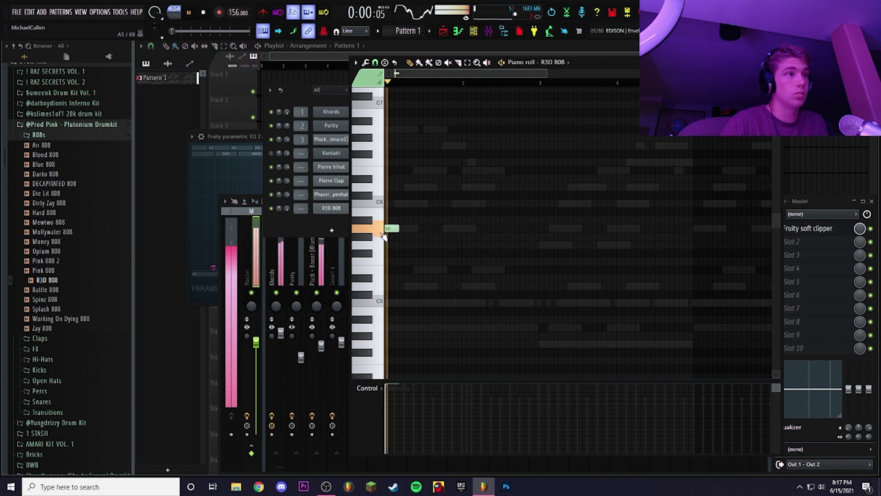
click(434, 228)
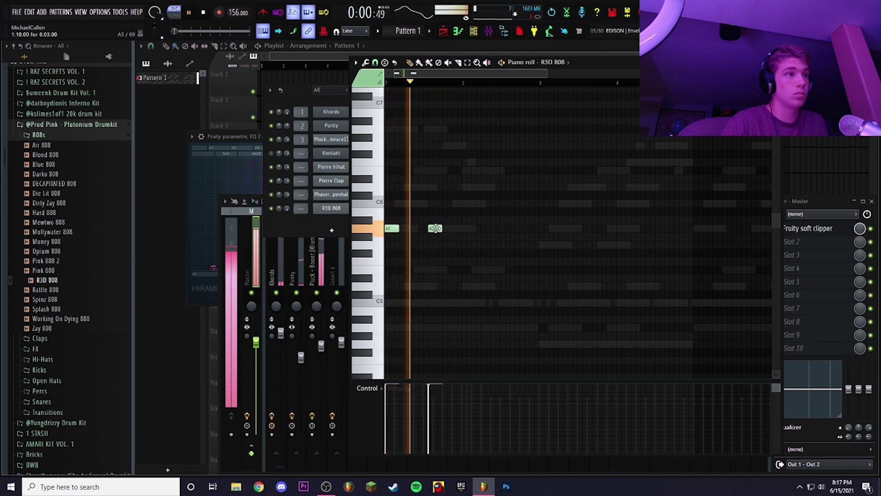
drag(435, 228, 420, 228)
click(444, 228)
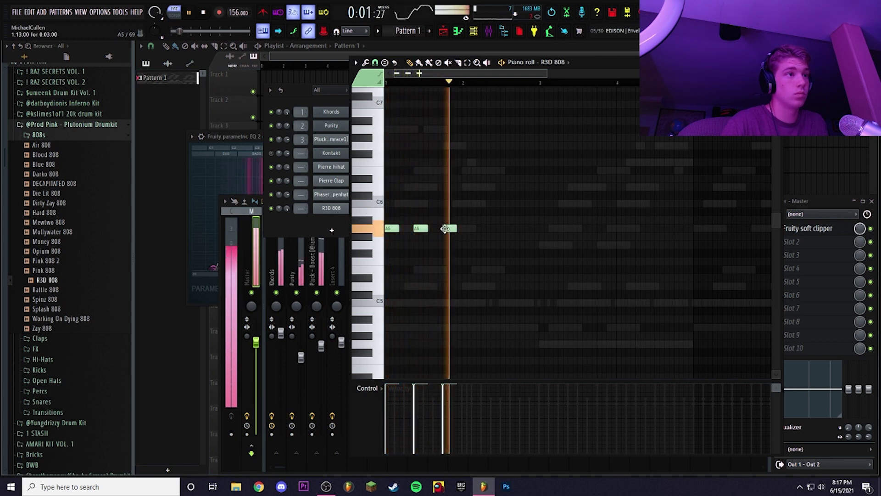
- Place three R3D 808 notes at G5 on steps 1, 7 and 13 of bar 3
click(544, 344)
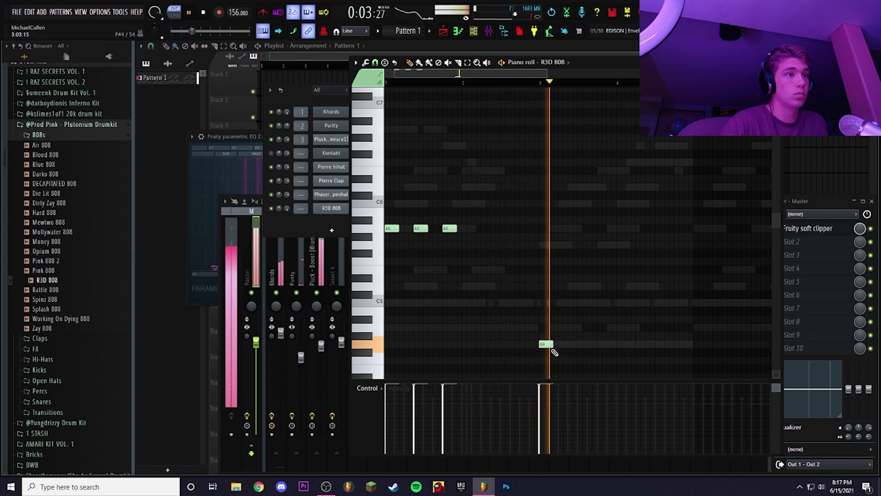
click(573, 244)
click(599, 244)
scroll(641, 257, down, 1)
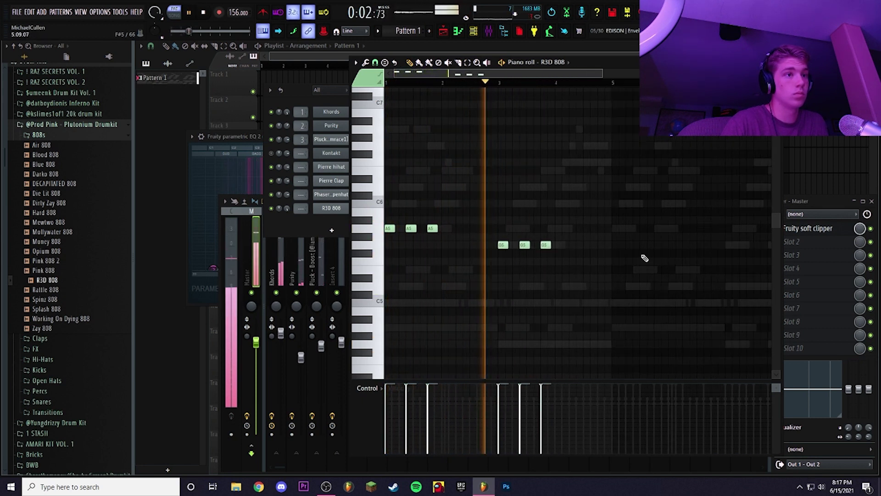
- Place three R3D 808 notes at A5 on steps 1, 7 and 13 of bar 5
scroll(651, 284, up, 3)
scroll(530, 296, down, 3)
click(454, 229)
click(470, 229)
scroll(477, 230, up, 3)
mouse_move(489, 228)
mouse_down()
mouse_move(508, 230)
mouse_move(480, 229)
mouse_up()
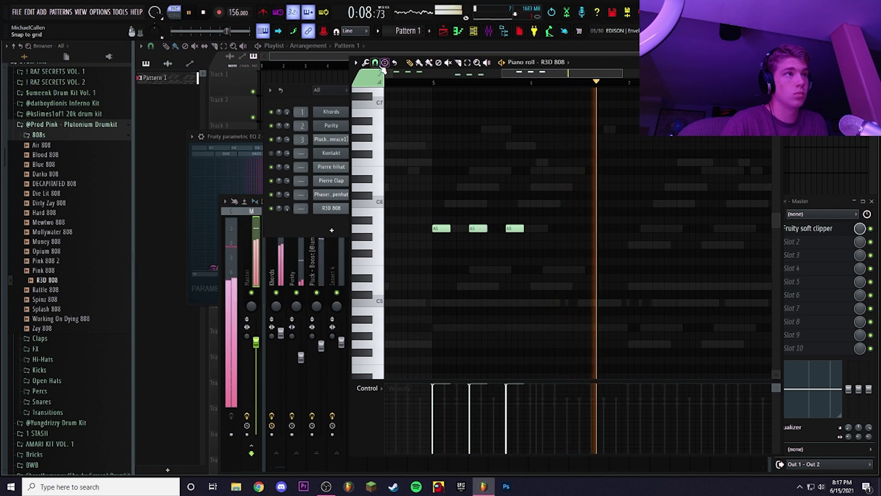
- Set the piano roll's snap to Line and select the three A5 notes in bar 5
click(375, 62)
click(388, 85)
click(375, 62)
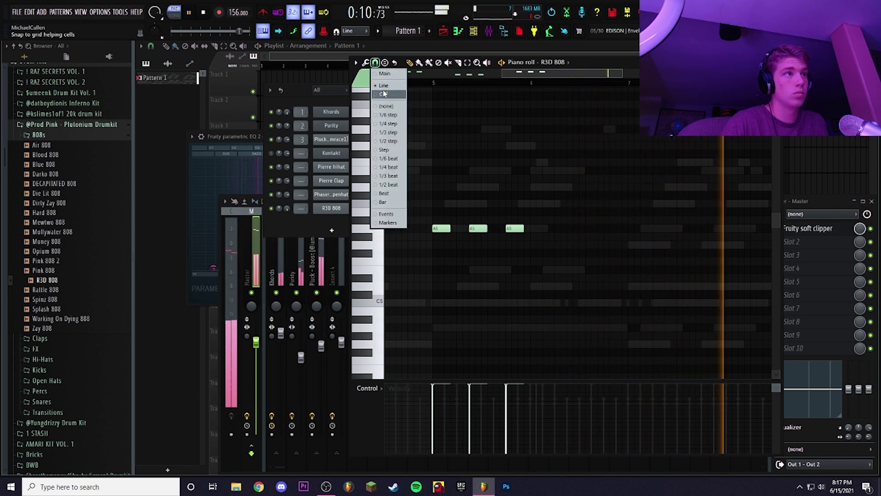
click(546, 217)
drag(546, 217, 445, 248)
double_click(449, 229)
click(488, 262)
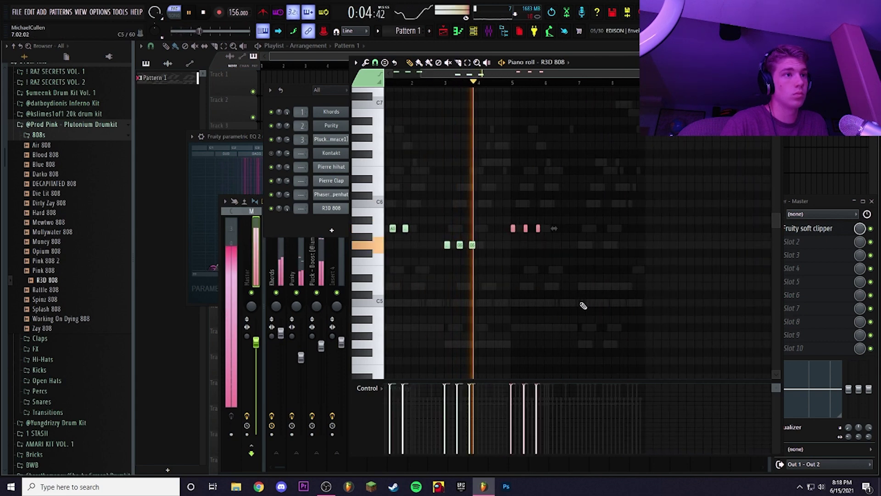
- Place three R3D 808 notes at D5 on steps 1, 7 and 13 of bar 7 and stop playback
click(571, 286)
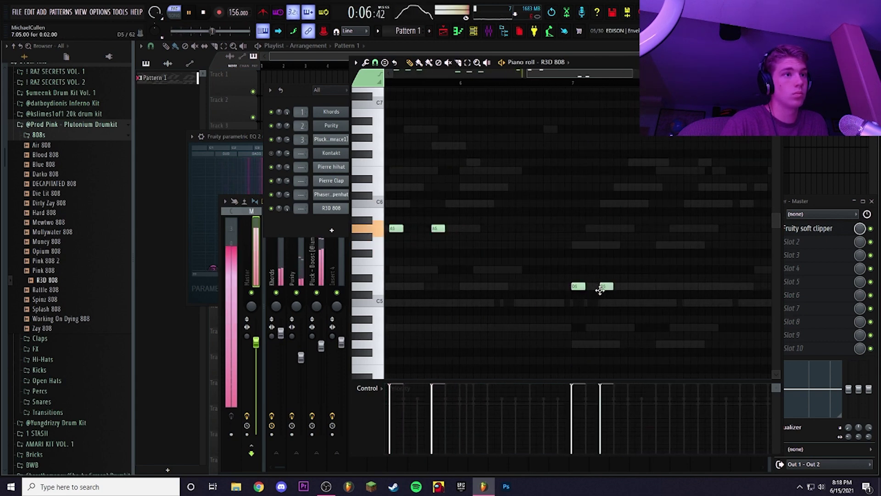
scroll(633, 293, down, 2)
click(644, 287)
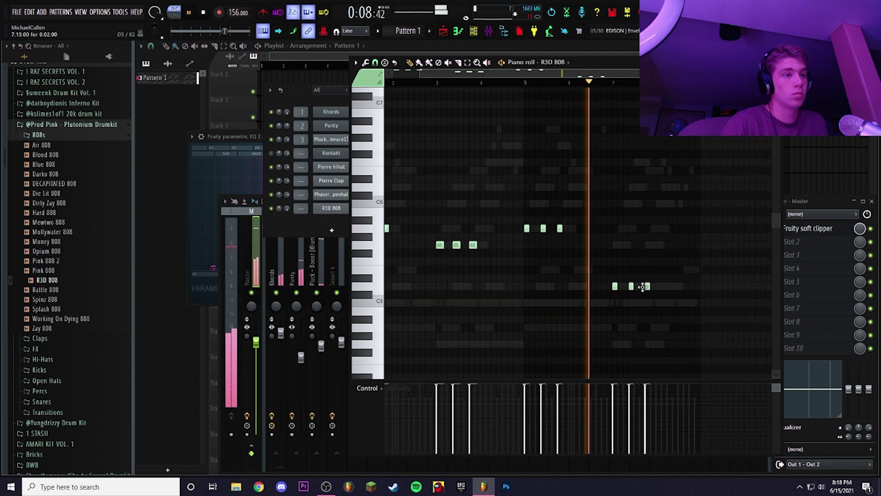
scroll(688, 296, up, 3)
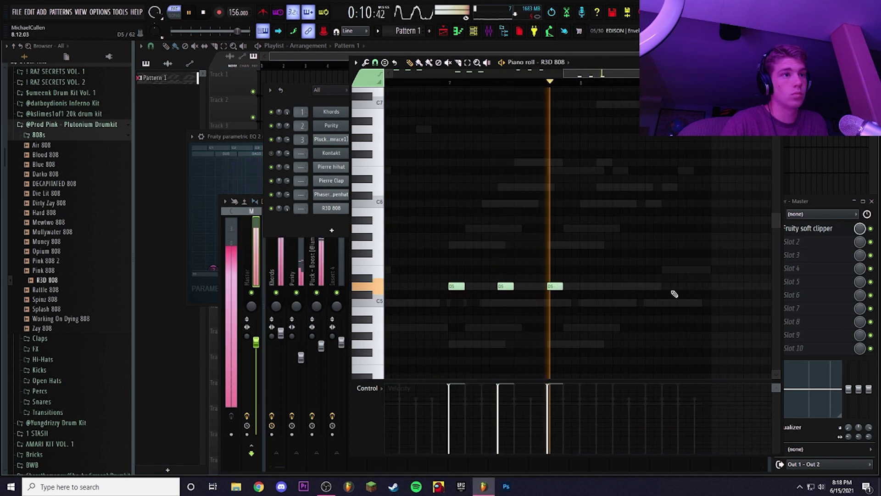
key(space)
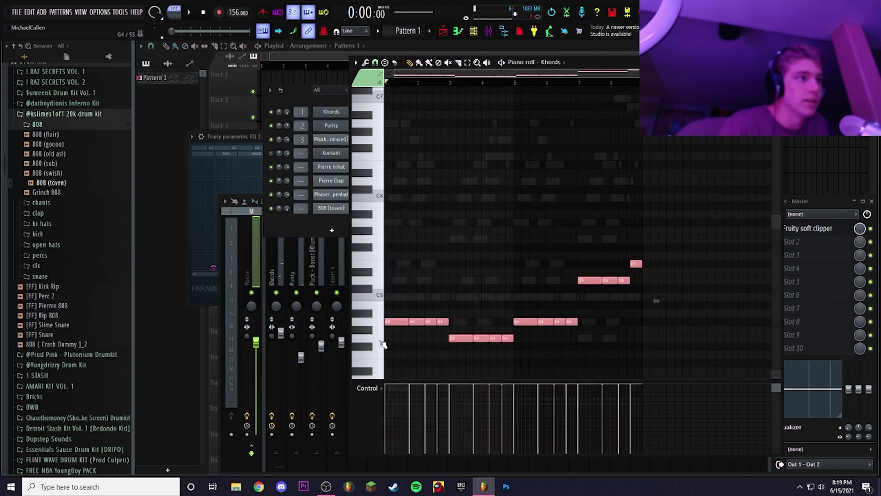
- Transpose all selected Khords notes down three semitones and switch the piano roll to the Purity channel
key(Down)
key(Down)
scroll(400, 322, down, 3)
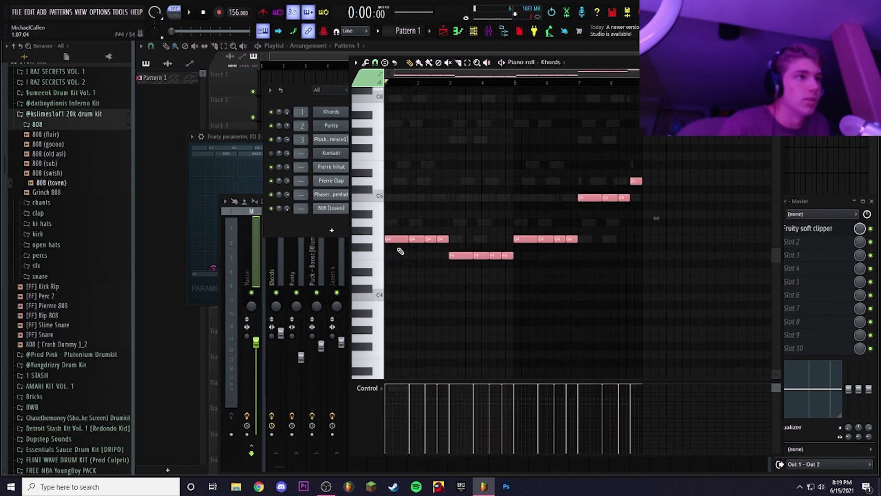
key(Down)
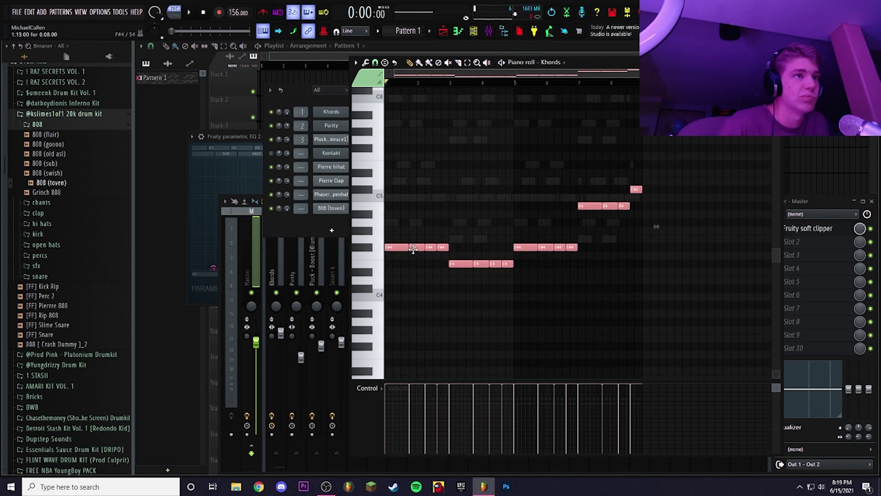
scroll(474, 145, up, 2)
click(551, 62)
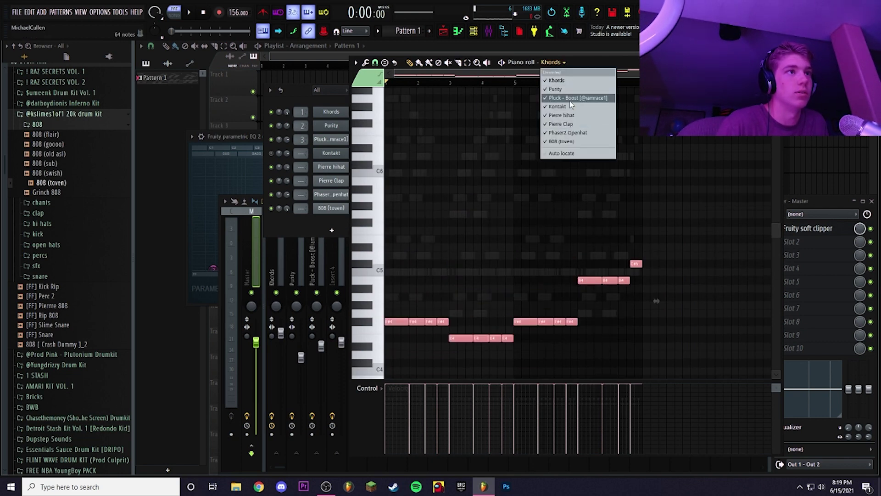
click(569, 90)
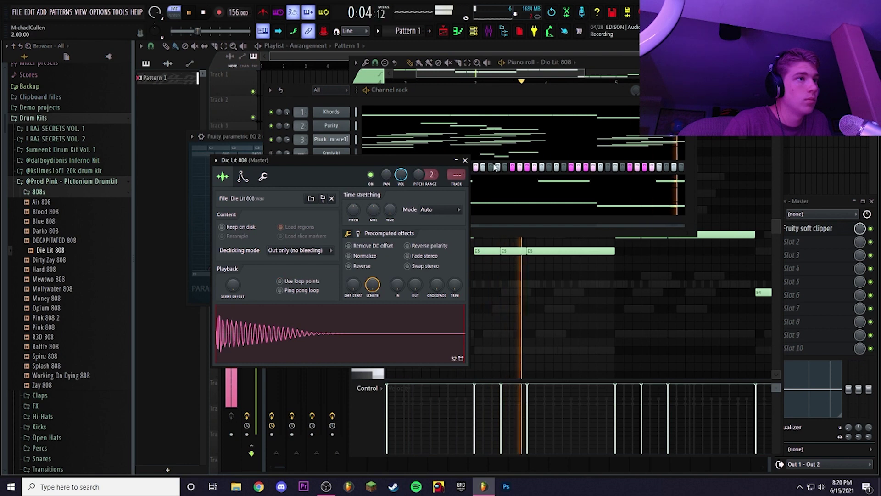
- Check the Die Lit 808 channel's sampler settings and collapse the Plutonium Drumkit folder in the browser
click(465, 160)
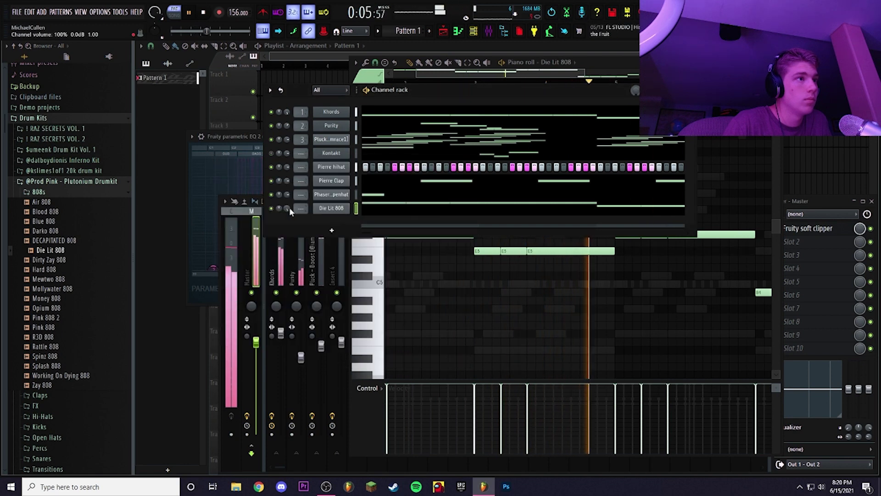
click(335, 207)
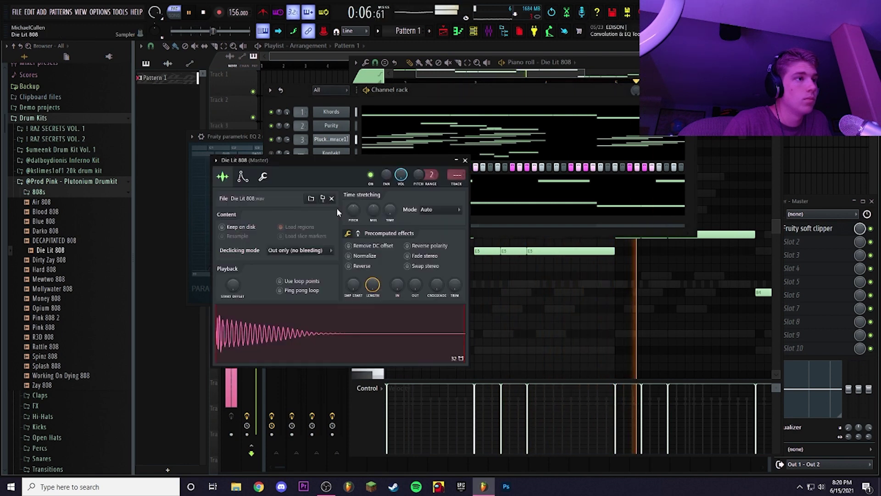
click(464, 160)
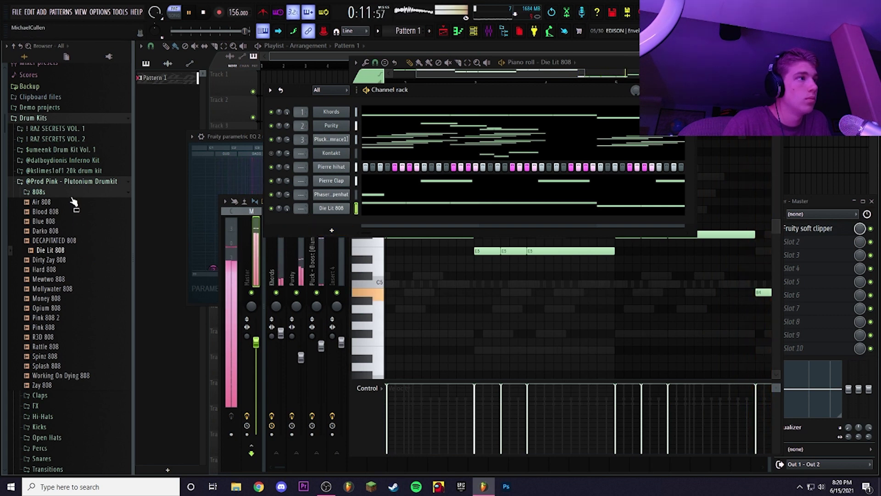
click(336, 208)
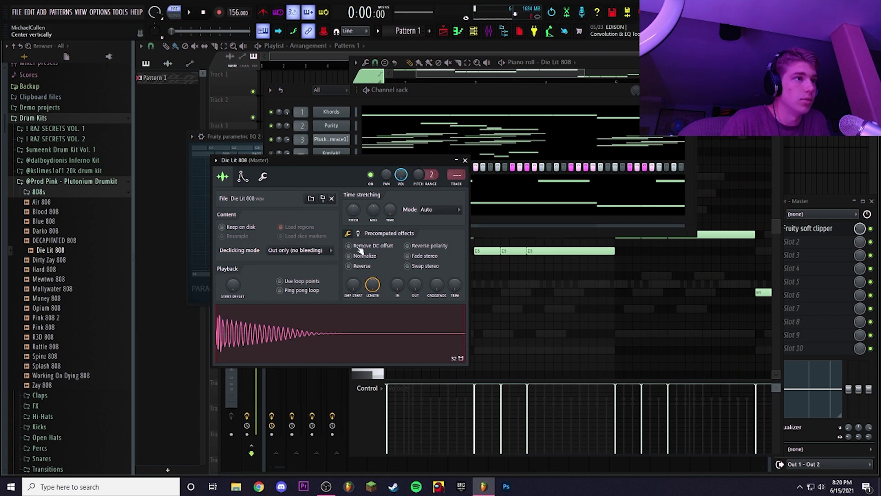
click(464, 161)
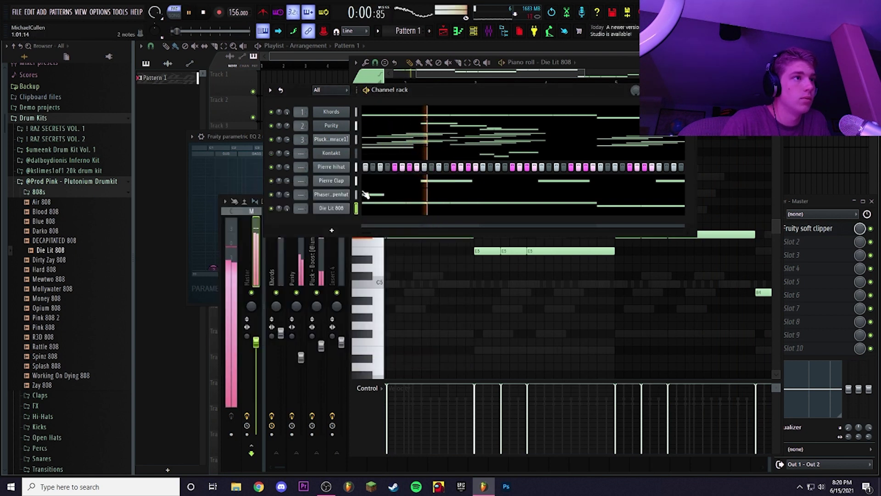
click(64, 191)
click(67, 181)
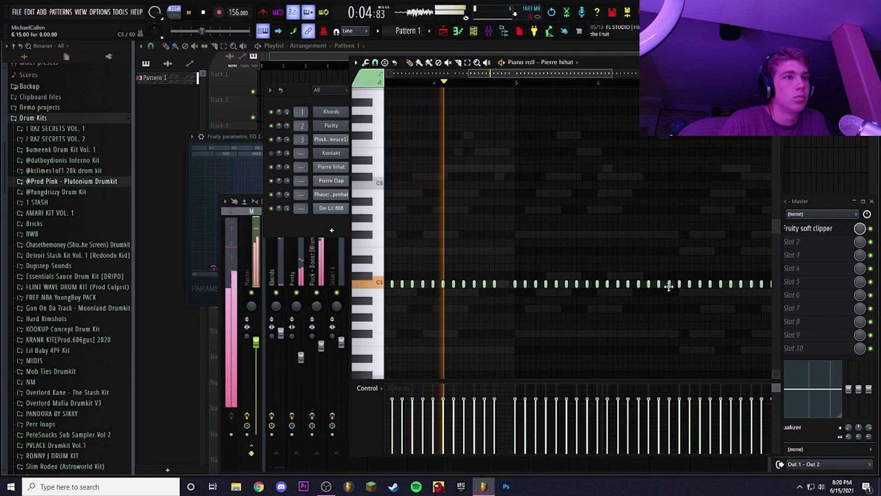
- Add an extra C5 Pierre hihat hit on step 6 of bar 1 and play the pattern back
scroll(665, 319, down, 3)
scroll(666, 318, down, 2)
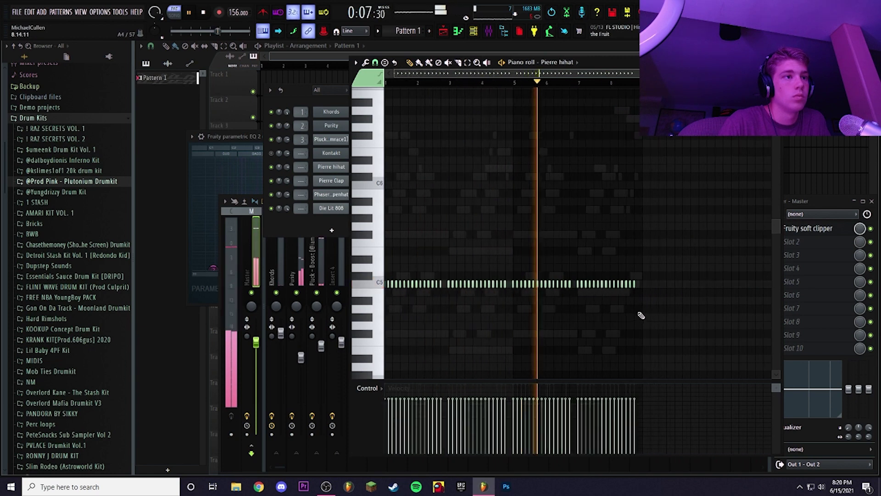
scroll(411, 301, up, 4)
drag(451, 75, 413, 76)
key(space)
key(space)
key(space)
scroll(420, 282, up, 2)
key(space)
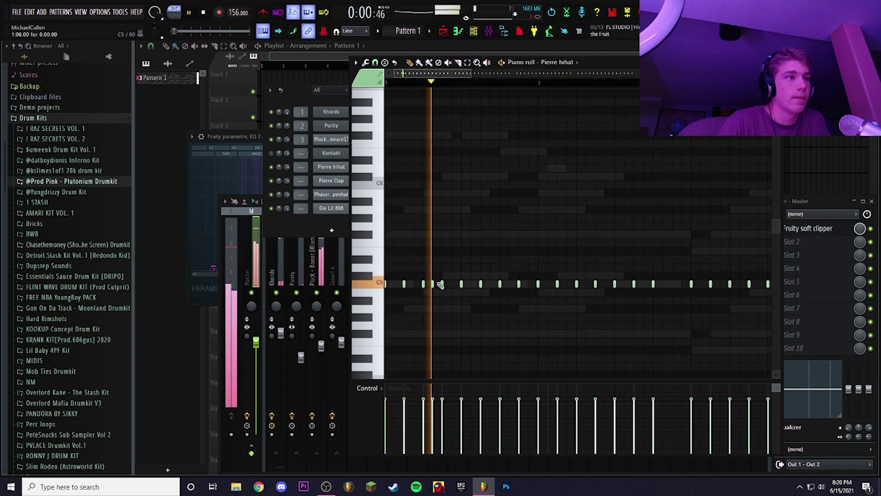
scroll(483, 324, down, 2)
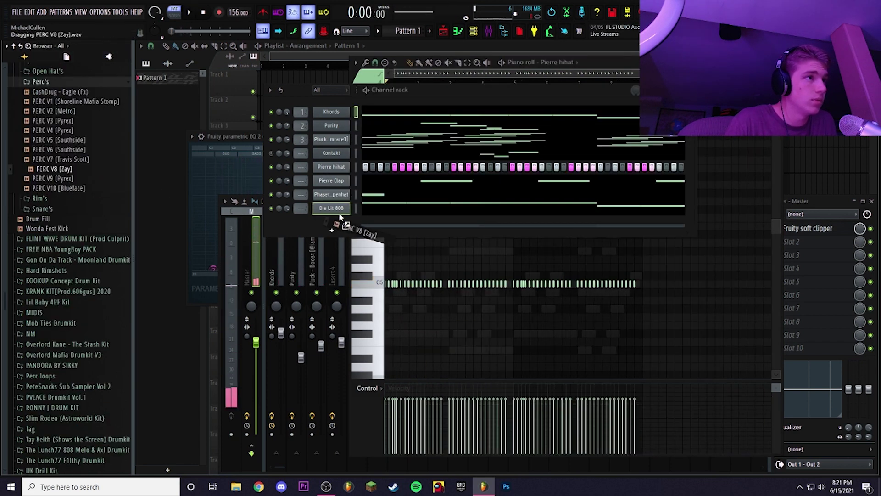
- Add the PERC V8 [Zay] sample as a new channel and open its piano roll
drag(340, 216, 332, 221)
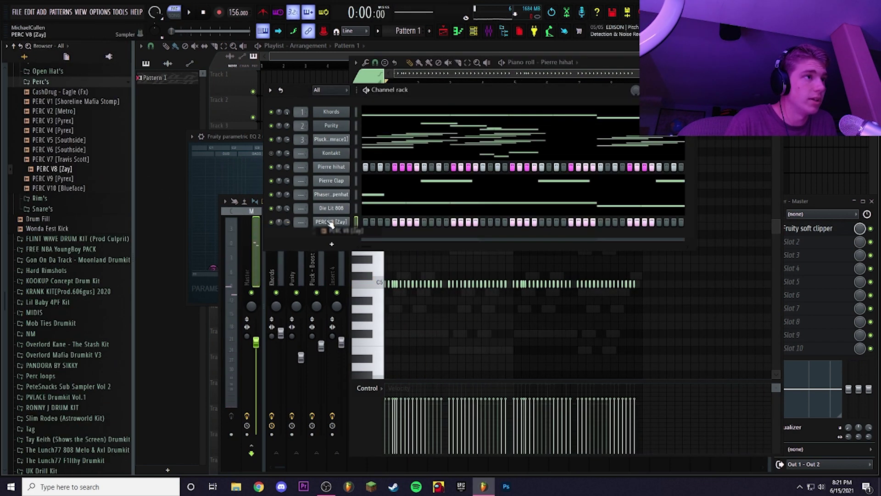
scroll(415, 239, down, 1)
scroll(411, 248, up, 2)
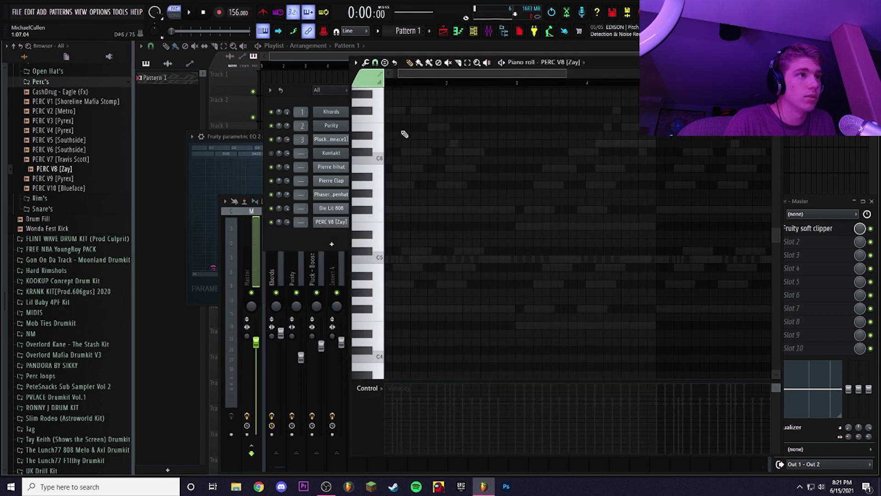
- Place C5 PERC V8 hits on steps 15 and 16 of bar 1 and play them back
key(space)
scroll(438, 251, up, 2)
click(453, 259)
key(space)
scroll(459, 280, up, 1)
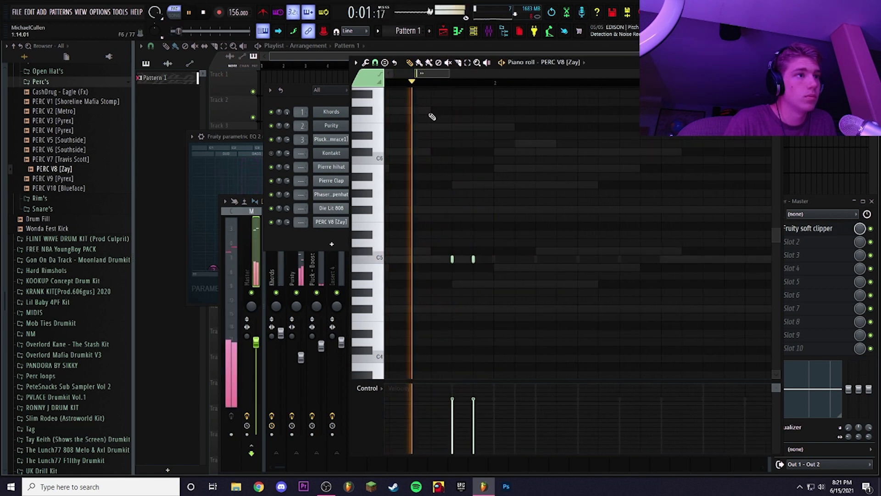
- Set the snap to 1/2 step and add C5 percussion hits between steps 15 and 16 of bar 1 and on step 3 of bar 2
click(375, 62)
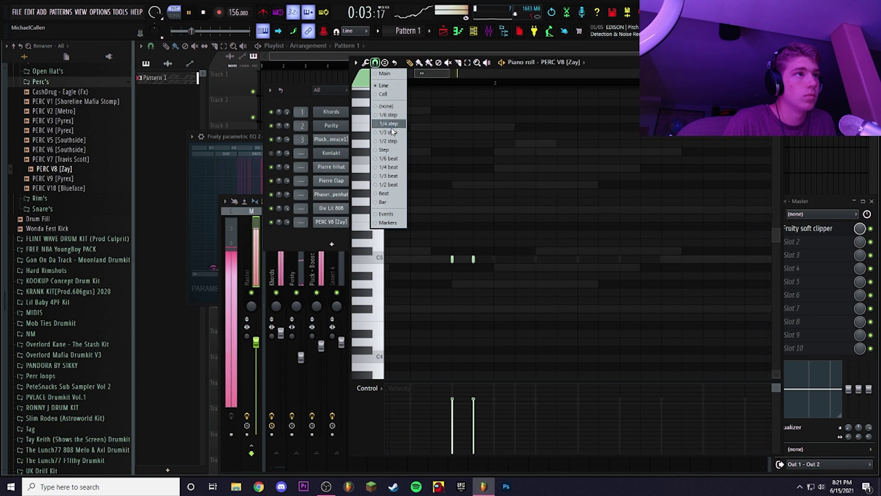
click(389, 140)
key(space)
drag(468, 269, 472, 260)
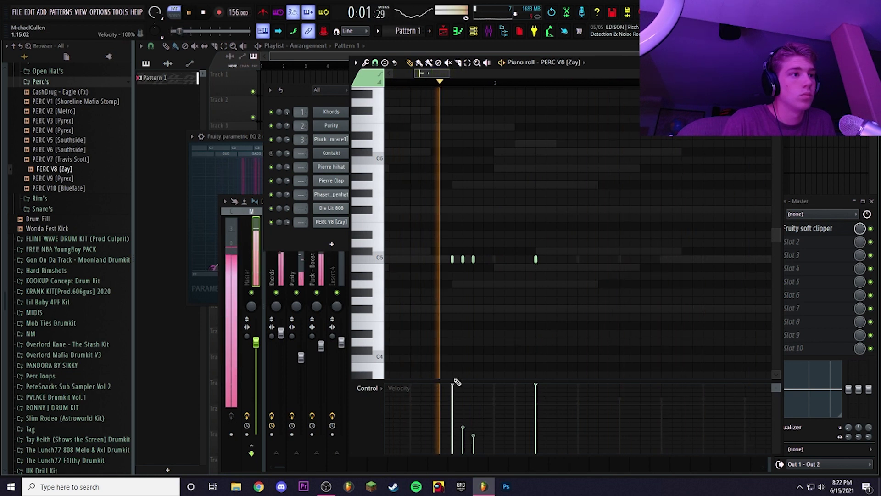
- Redraw the velocities of the three PERC V8 hits at the end of bar 1 and play them back
mouse_move(452, 386)
mouse_down()
mouse_move(458, 407)
mouse_move(495, 419)
mouse_up()
key(space)
key(space)
- Place another C5 PERC V8 hit on step 15 of bar 4
scroll(567, 255, down, 4)
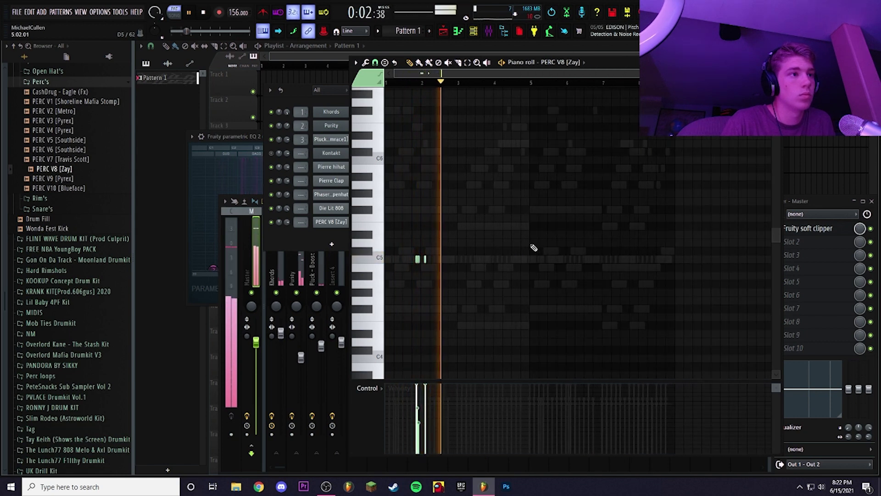
scroll(505, 287, up, 3)
scroll(539, 273, up, 2)
click(549, 261)
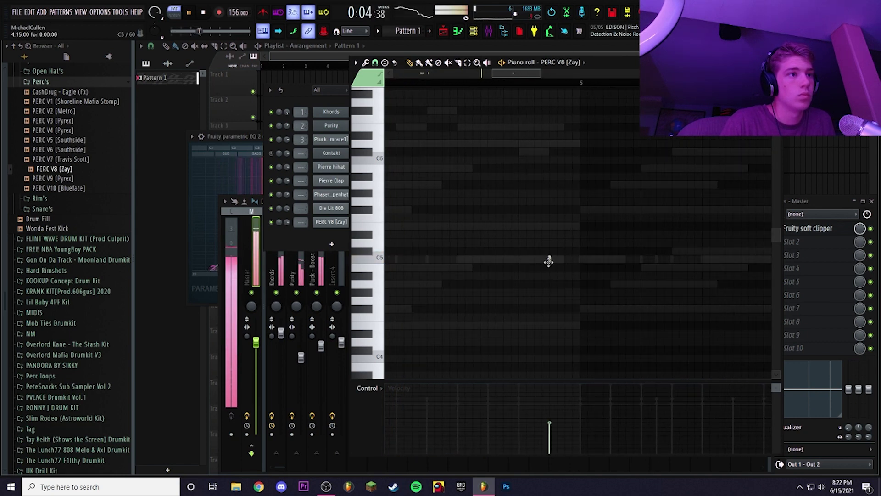
scroll(550, 261, down, 4)
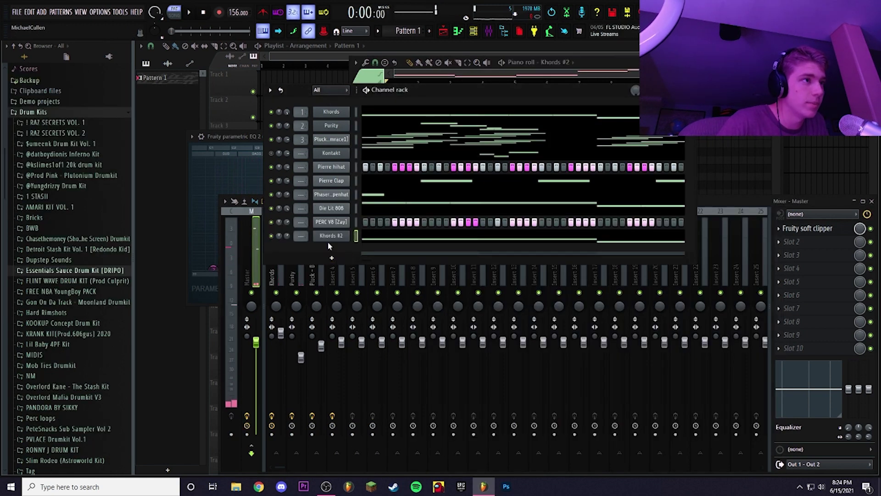
- Check the Khords #2 instrument's settings, close it and play the pattern
click(331, 236)
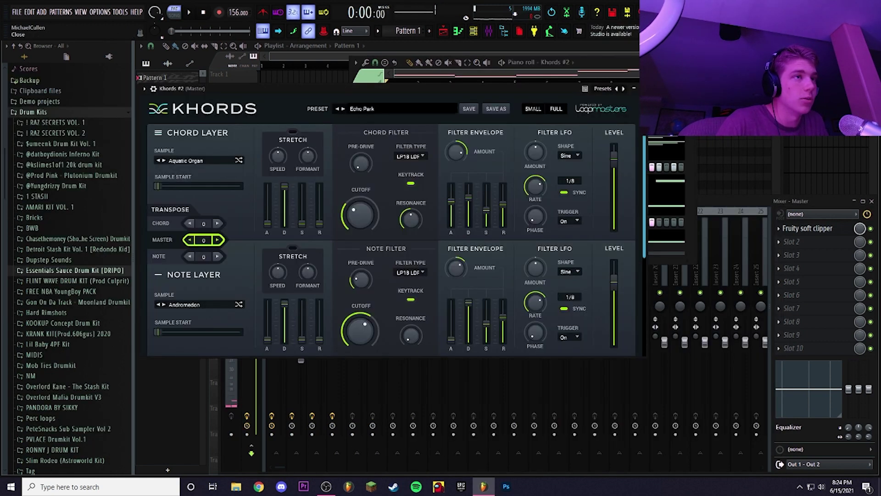
click(642, 88)
key(space)
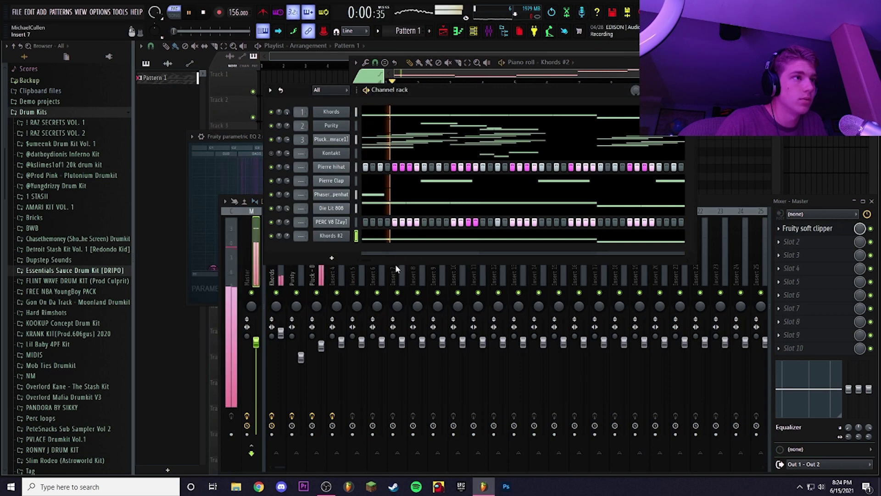
- Link the Khords #2 channel to mixer Insert 4 and open that track's Fruity parametric EQ 2
right_click(343, 239)
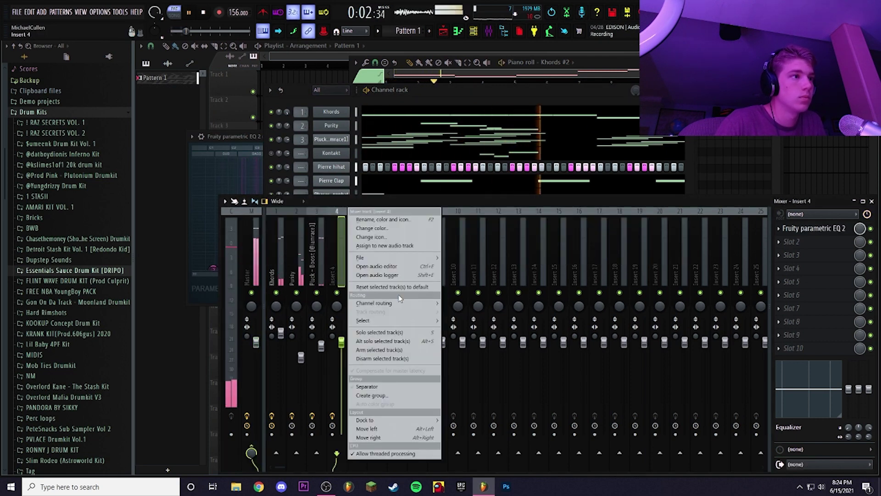
mouse_move(413, 302)
click(567, 305)
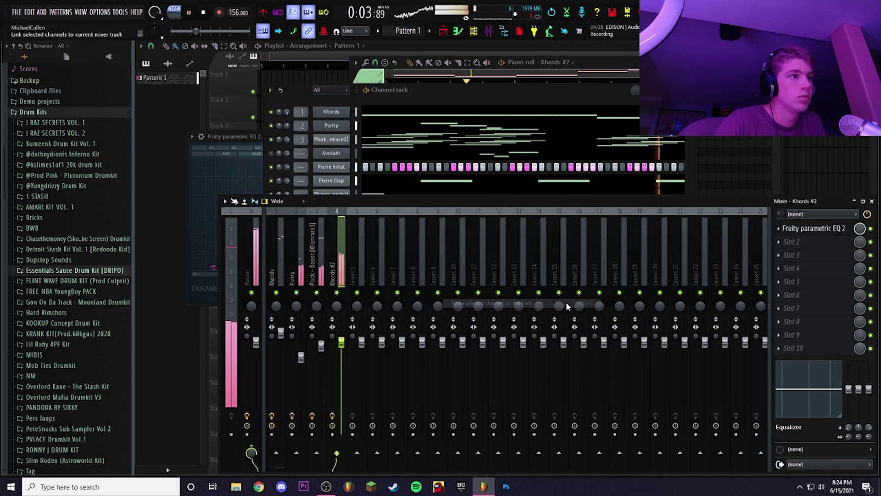
click(812, 229)
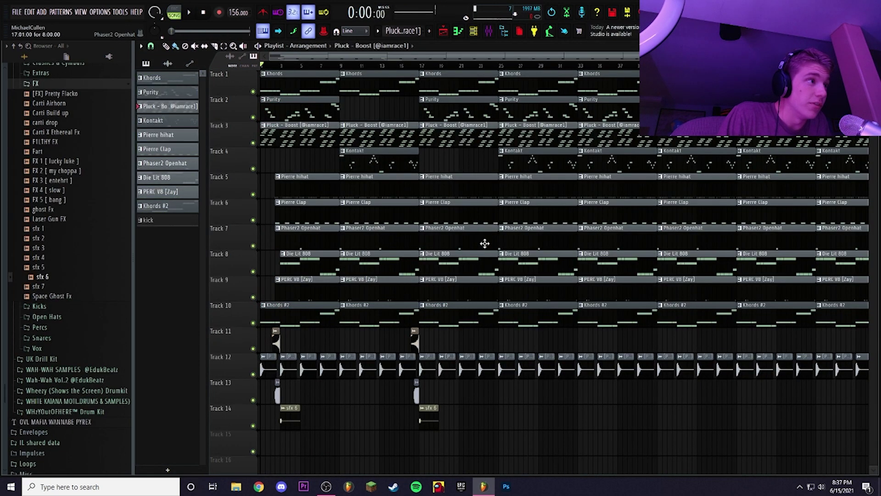
- Expand the UK Drill Kit folder and examine the effect samples in the arrangement's opening bars
click(49, 357)
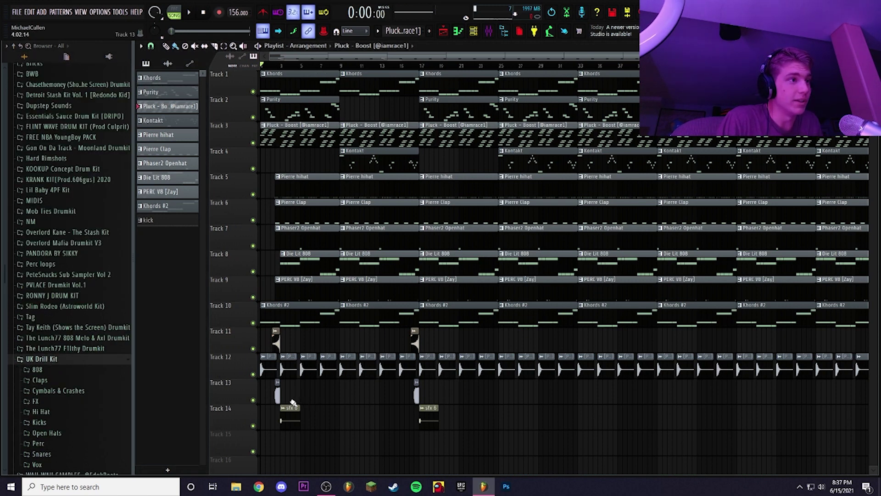
scroll(265, 290, up, 4)
drag(327, 56, 285, 59)
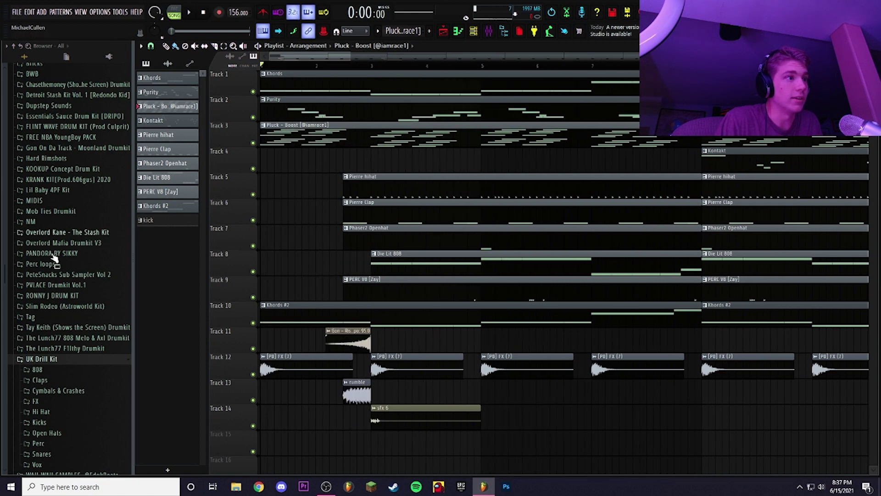
- Solo Track 12's FX (7) hits and Track 11's riser sample in turn and play them from the start
right_click(253, 374)
key(space)
right_click(252, 349)
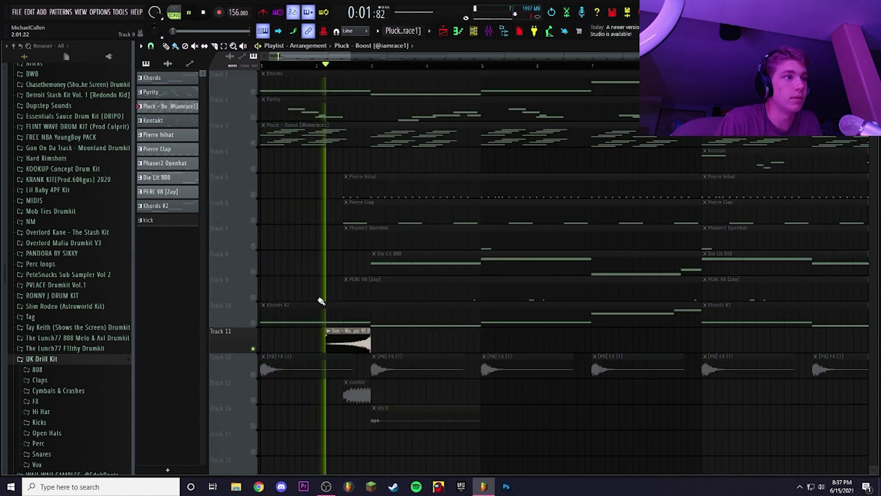
- Solo Track 13's rumble sample and Track 14's sfx 6 sample in turn and listen to each
right_click(252, 399)
key(space)
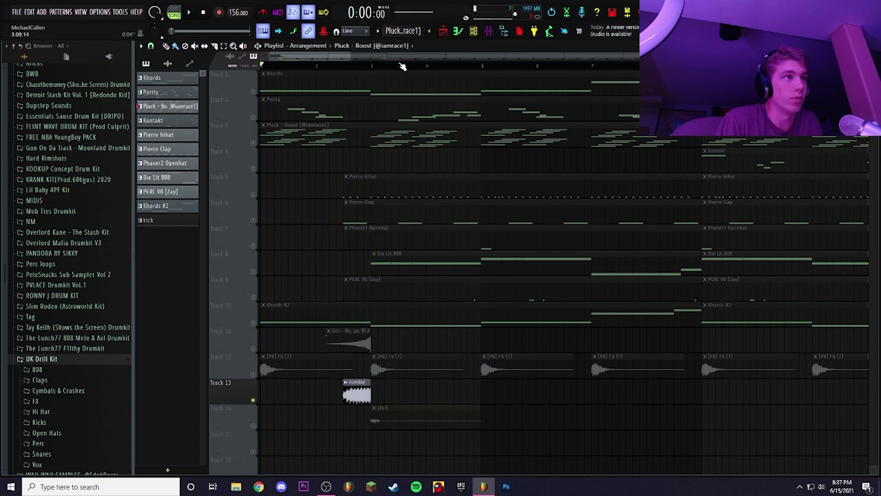
key(space)
key(space)
right_click(253, 425)
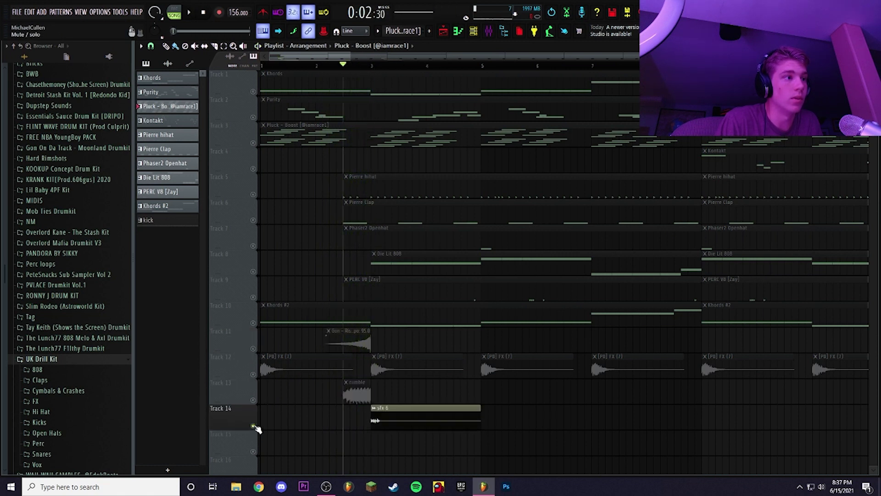
key(space)
key(space)
- Solo Track 12's FX (7) hits once more, and unsolo the tracks to play the full arrangement
scroll(422, 295, down, 5)
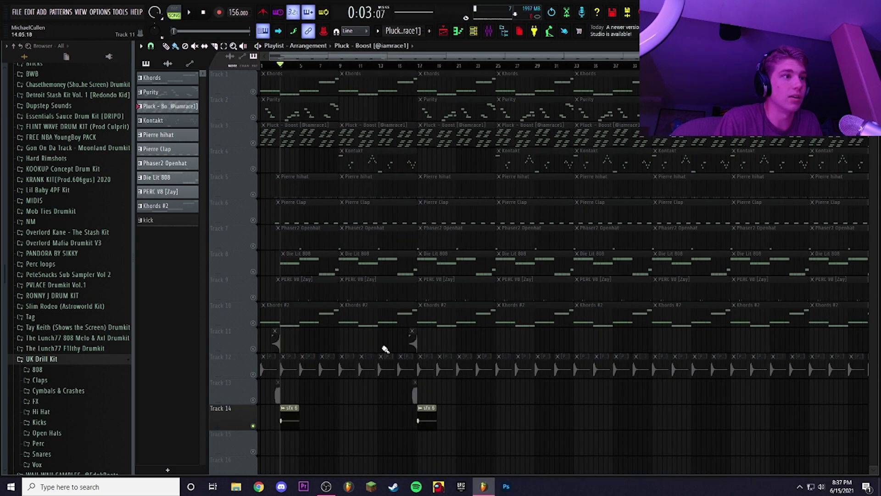
right_click(254, 374)
scroll(520, 264, down, 1)
right_click(254, 92)
right_click(254, 91)
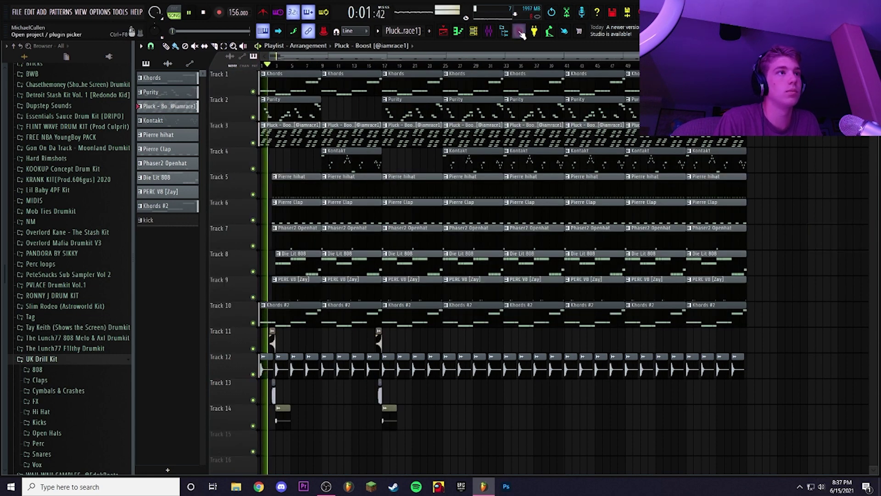
- Fine-tune the Pluck - Boost mixer track's volume while the arrangement plays, and close the mixer
click(490, 31)
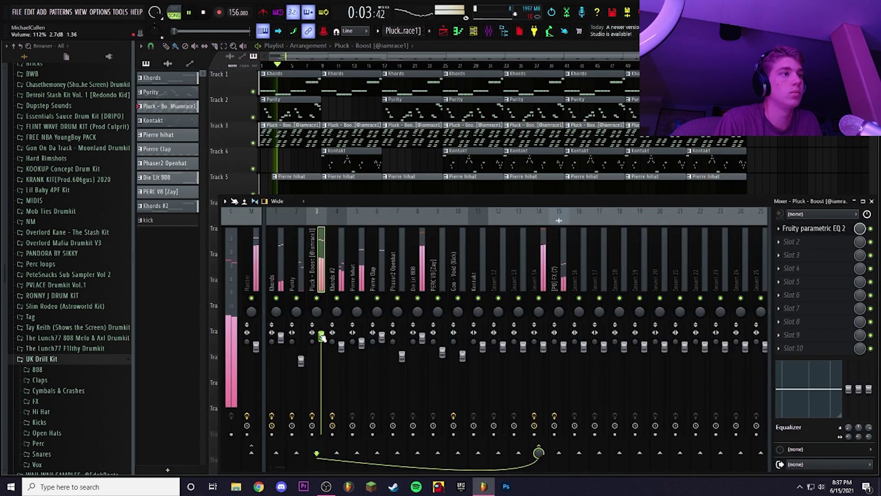
click(871, 201)
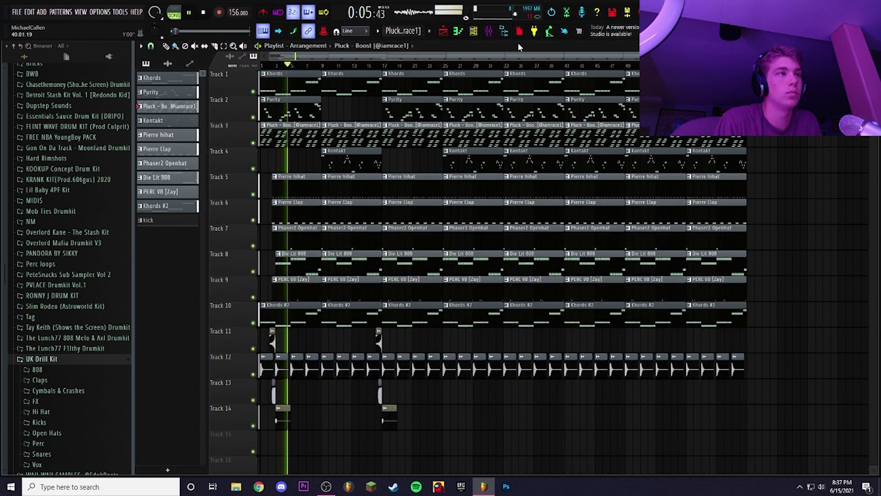
click(490, 31)
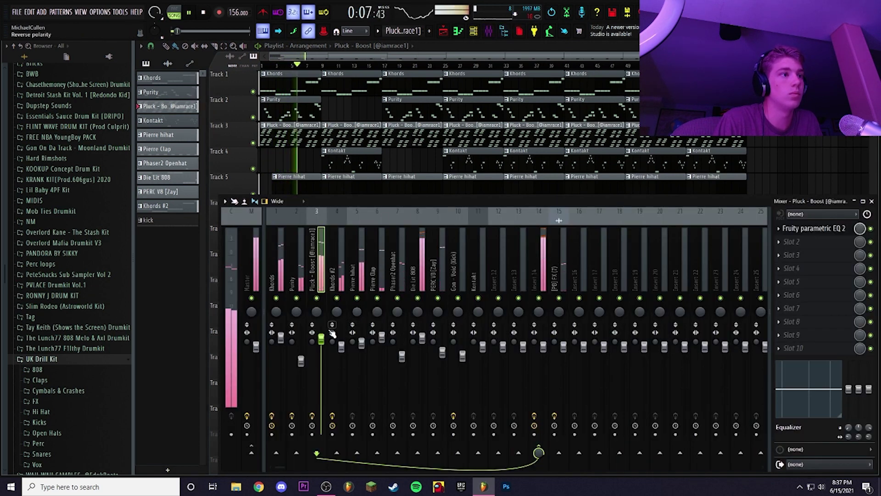
key(F9)
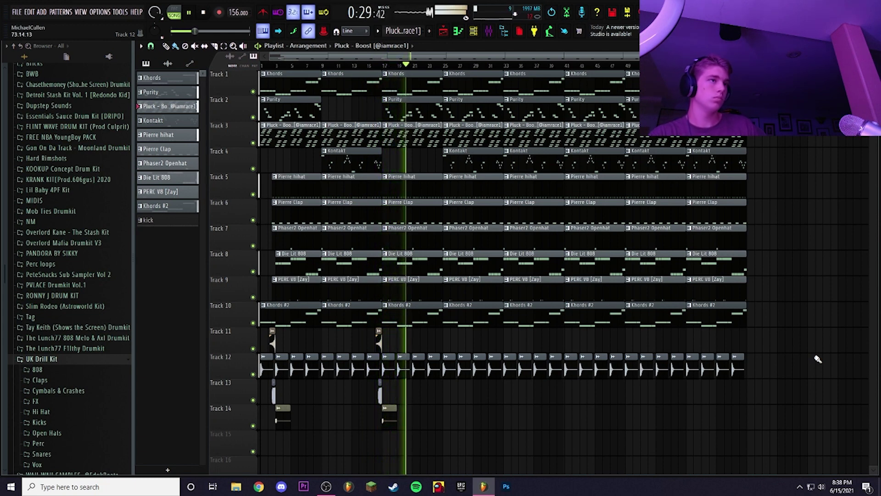
- Select the clips starting at bar 17 on Tracks 1 to 10 and shorten them to 7.10.00
scroll(434, 295, up, 2)
scroll(434, 295, up, 4)
drag(292, 351, 438, 90)
scroll(440, 89, up, 3)
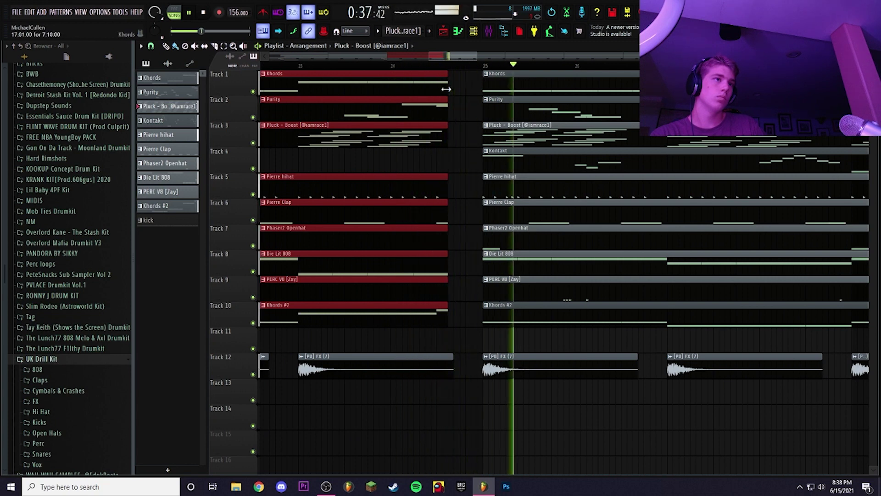
- Extend the selected bar 17 clips back to 8 bars so they end at bar 25, deselect them and stop playback
drag(446, 89, 471, 90)
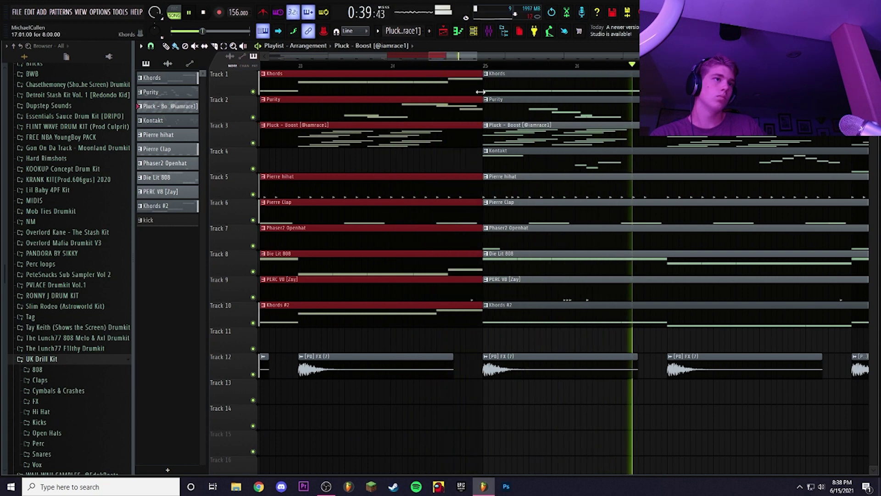
scroll(471, 89, down, 6)
scroll(489, 160, down, 1)
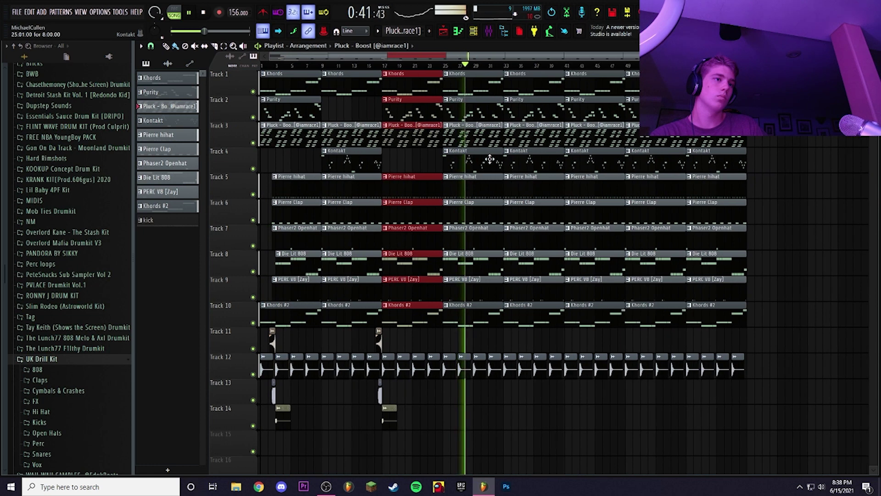
click(781, 181)
right_click(802, 177)
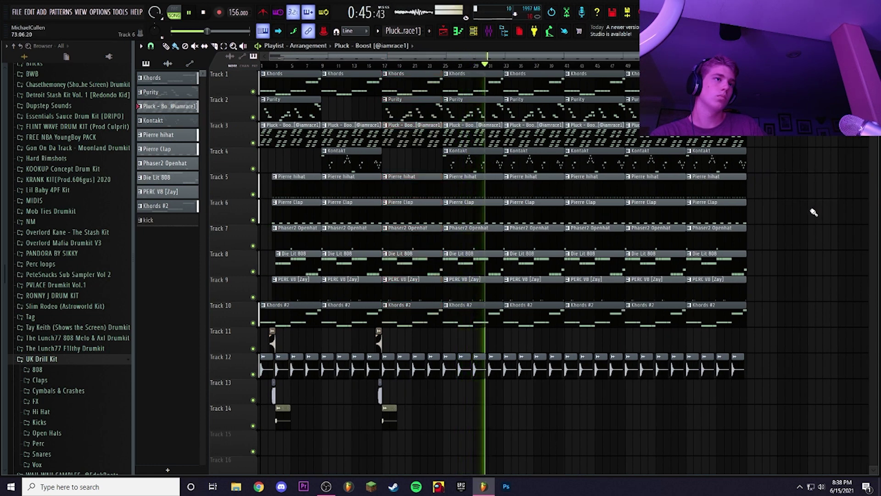
key(space)
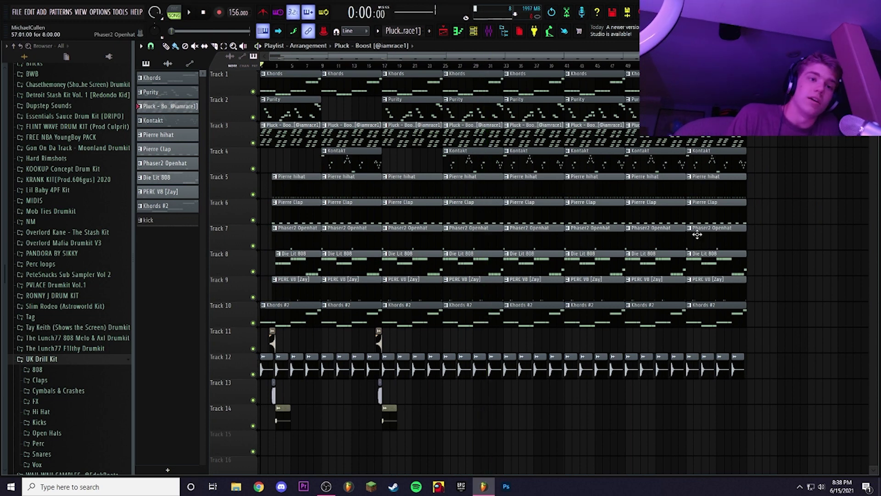